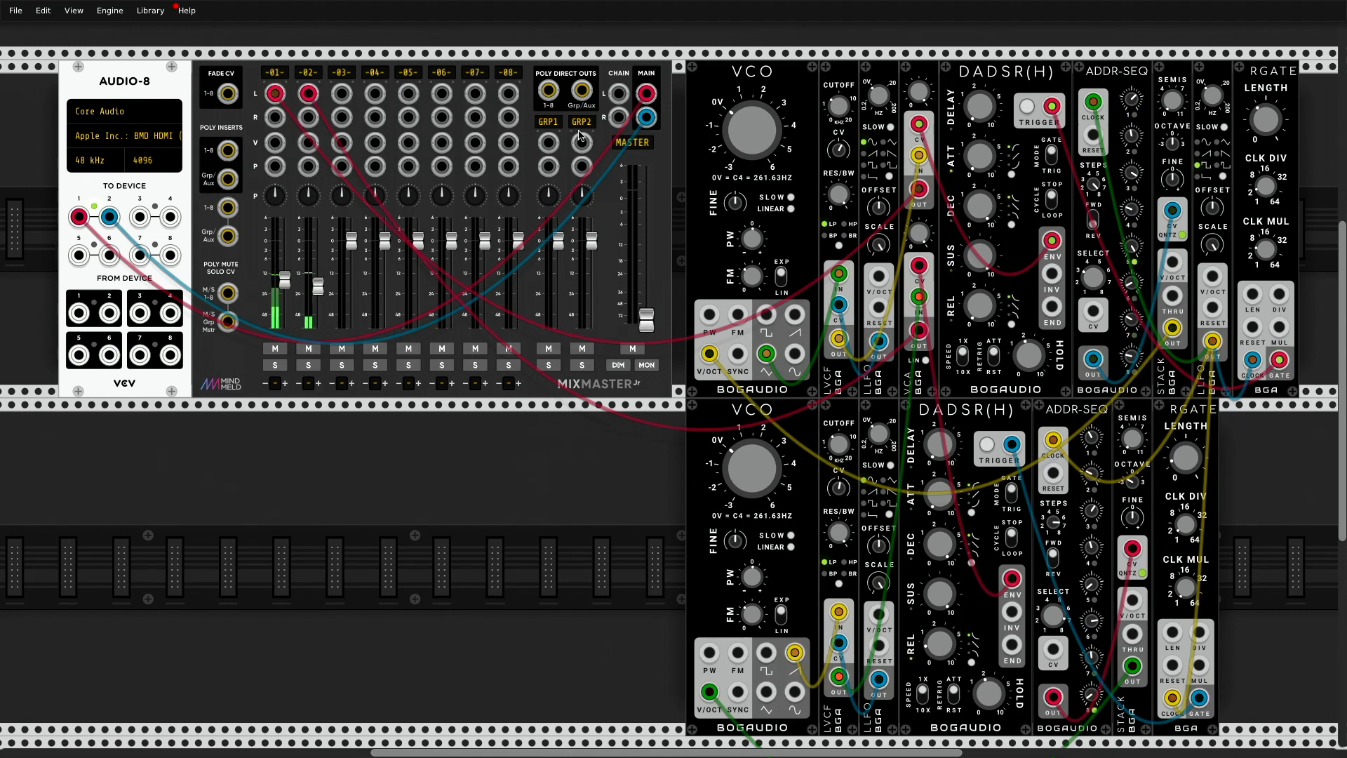
Step: Move the MixMaster to the end of the upper module row and the Audio-8 module to the row directly above it
{"action": "scroll", "coordinate": [614, 185], "scroll_direction": "down", "scroll_amount": 1}
{"action": "scroll", "coordinate": [614, 184], "scroll_direction": "down", "scroll_amount": 3}
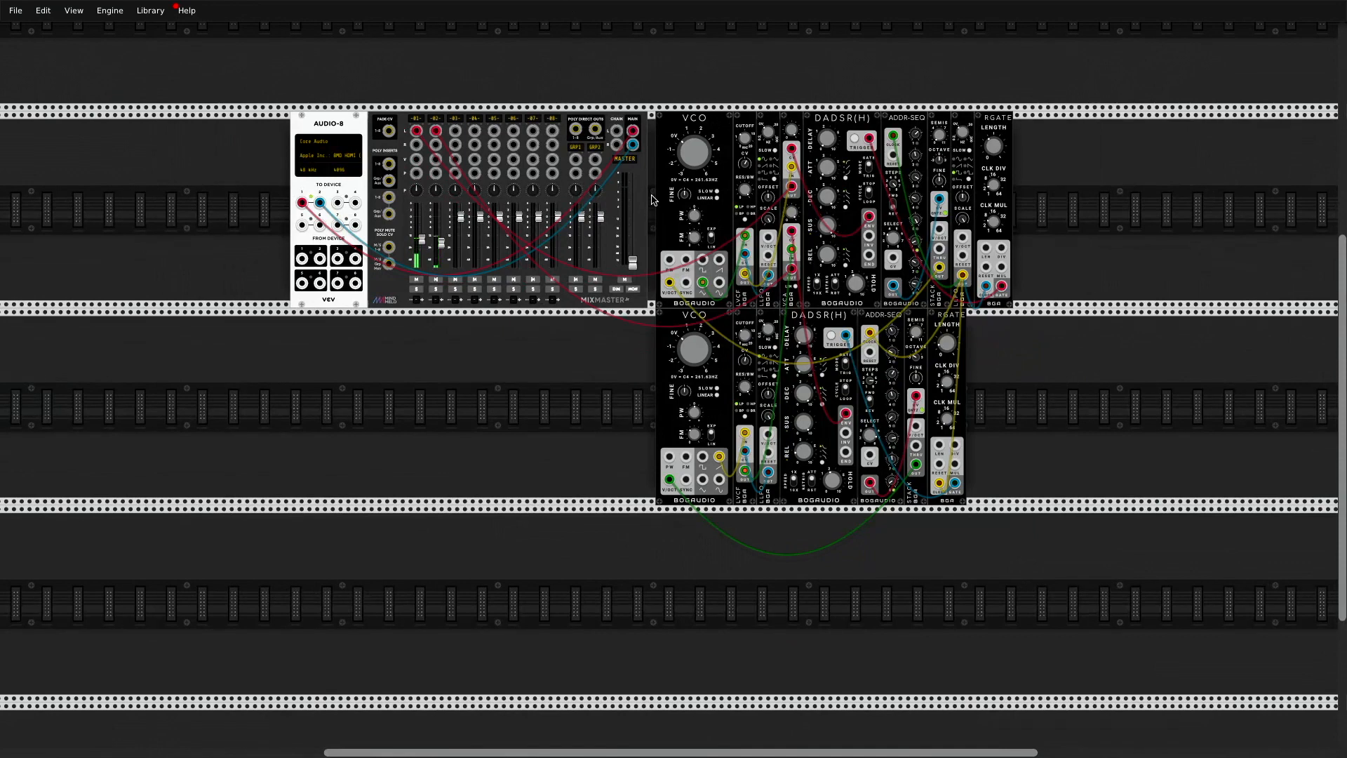
{"action": "left_click_drag", "start_coordinate": [651, 200], "coordinate": [1299, 200]}
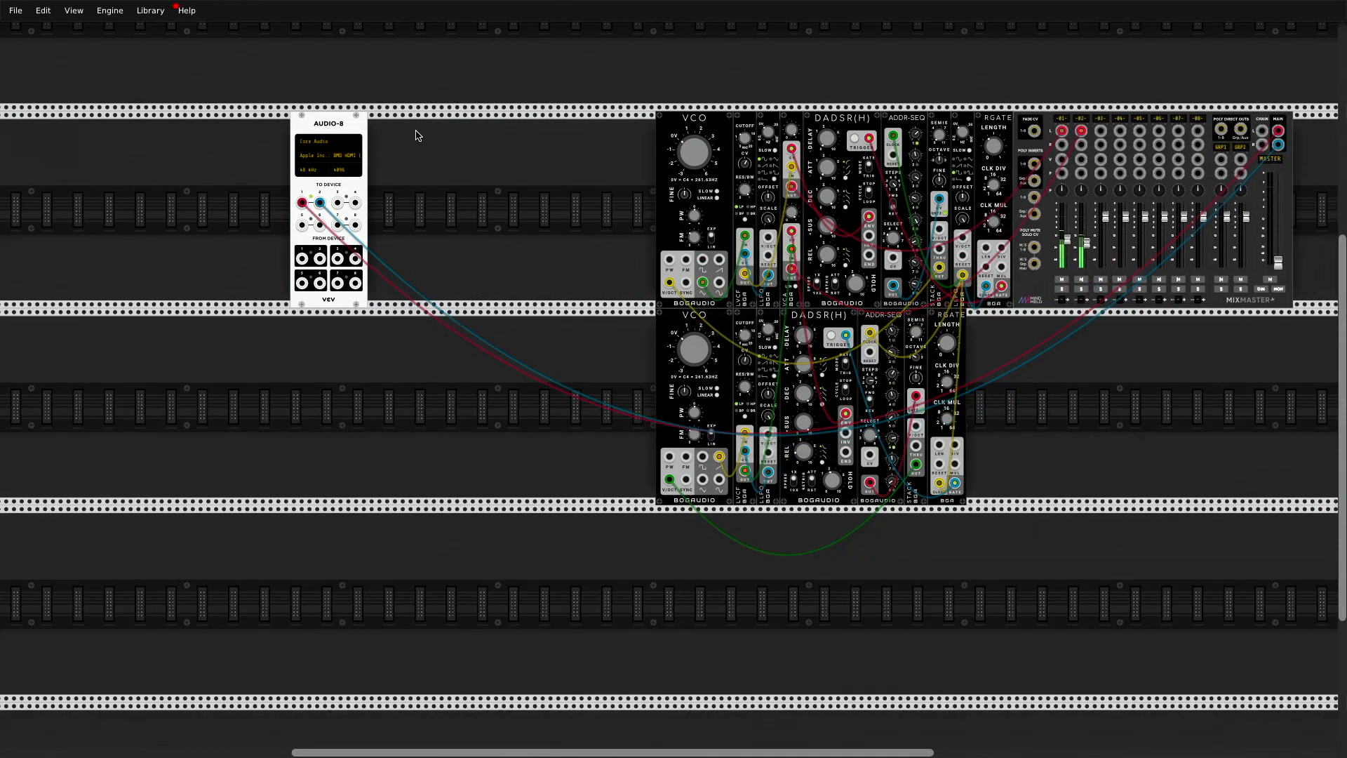
{"action": "left_click_drag", "start_coordinate": [316, 123], "coordinate": [1161, 16]}
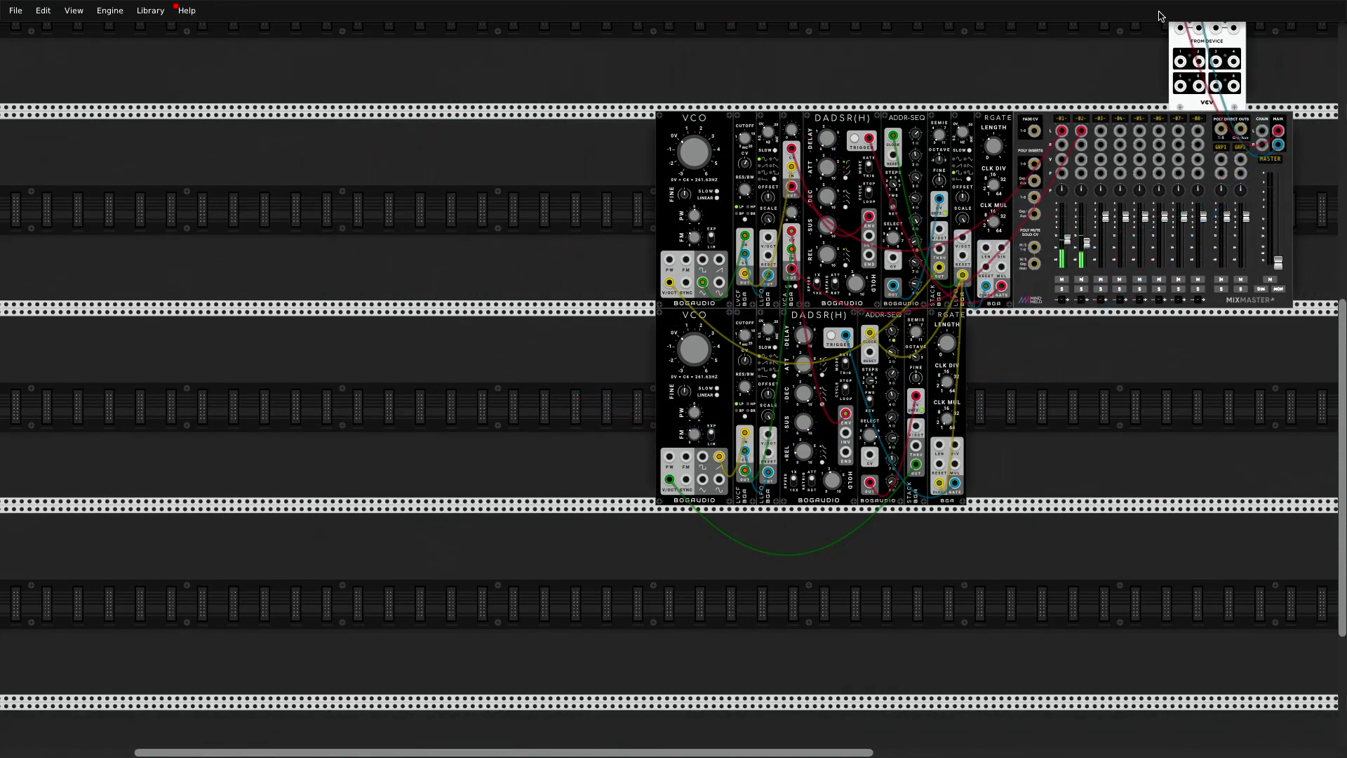
Step: Add the AuxSpander Jr module from the Mixer category, attached to the right side of the MixMaster
{"action": "left_click_drag", "start_coordinate": [523, 751], "coordinate": [904, 752]}
{"action": "right_click", "coordinate": [673, 161]}
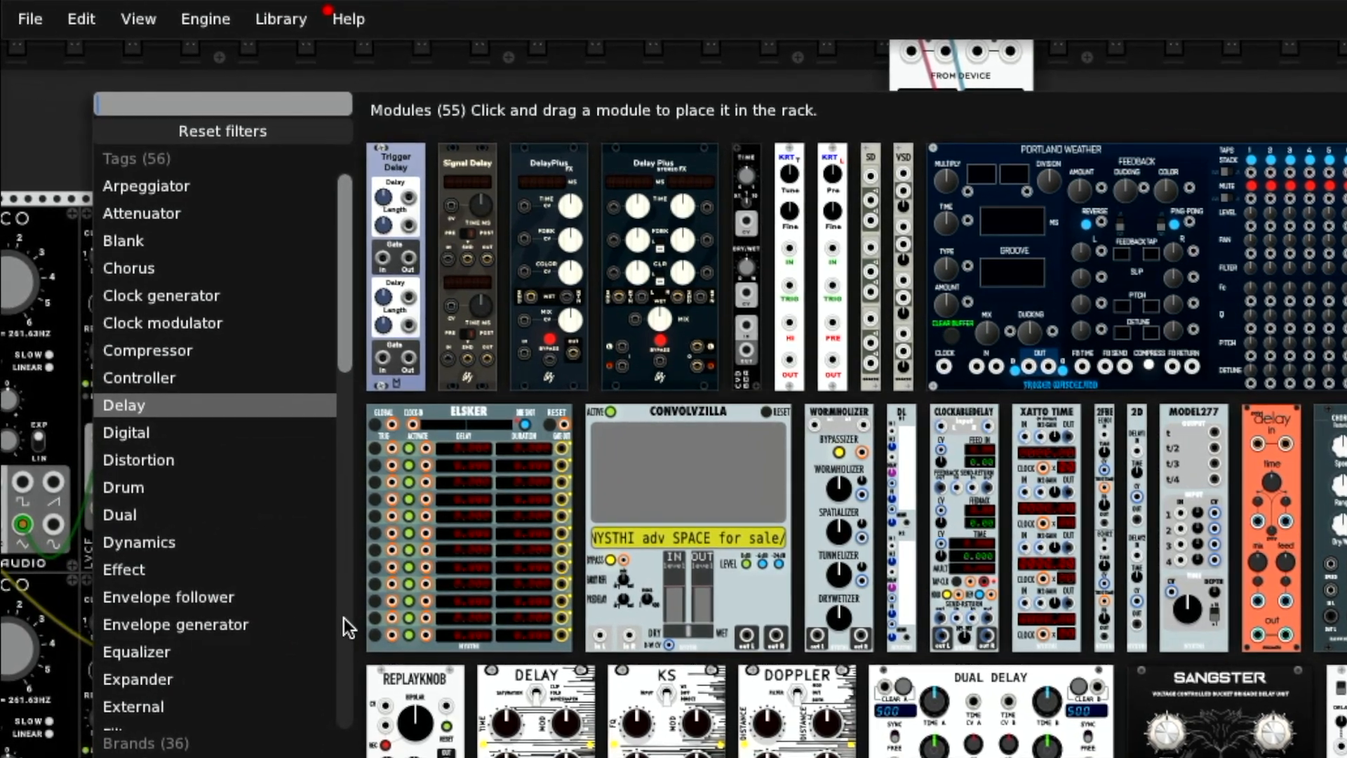
{"action": "scroll", "coordinate": [138, 588], "scroll_direction": "down", "scroll_amount": 8}
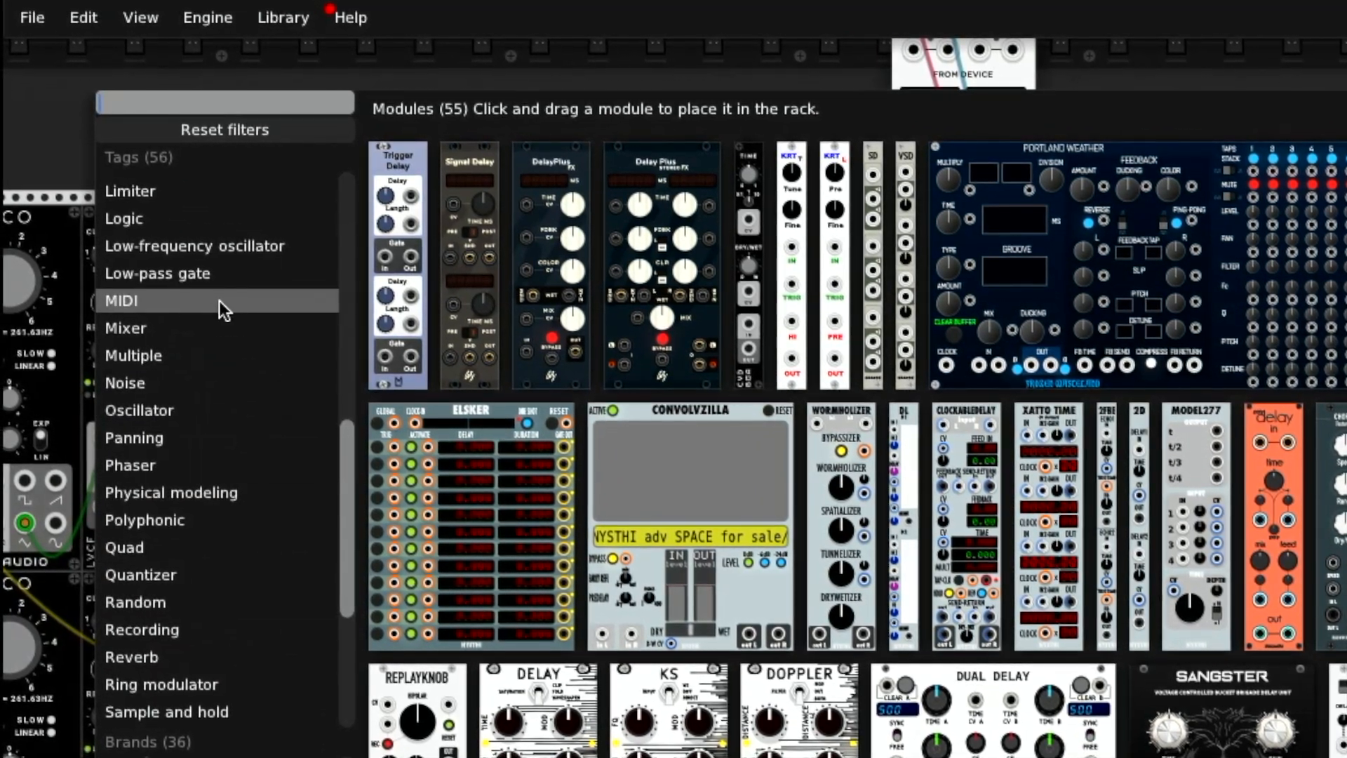
{"action": "left_click", "coordinate": [210, 332]}
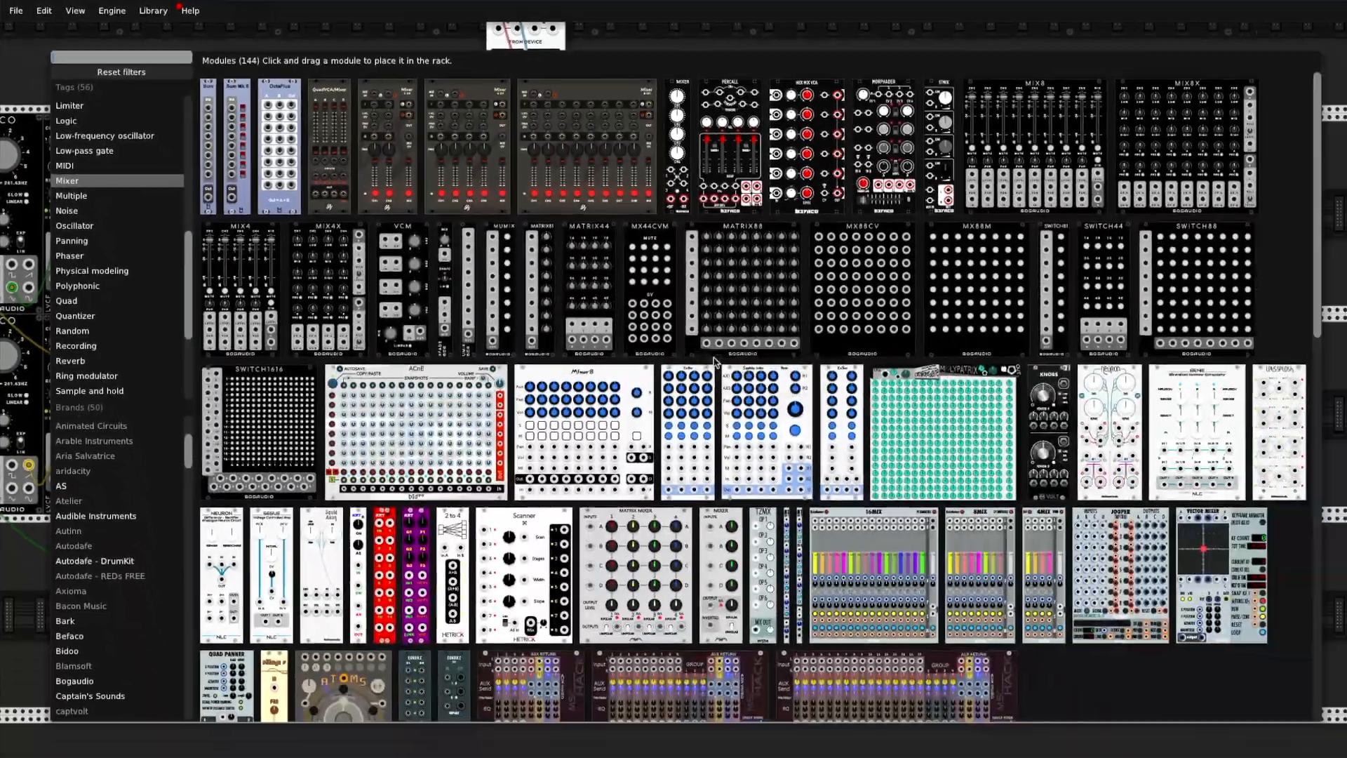
{"action": "scroll", "coordinate": [1298, 652], "scroll_direction": "down", "scroll_amount": 10}
{"action": "scroll", "coordinate": [737, 386], "scroll_direction": "down", "scroll_amount": 8}
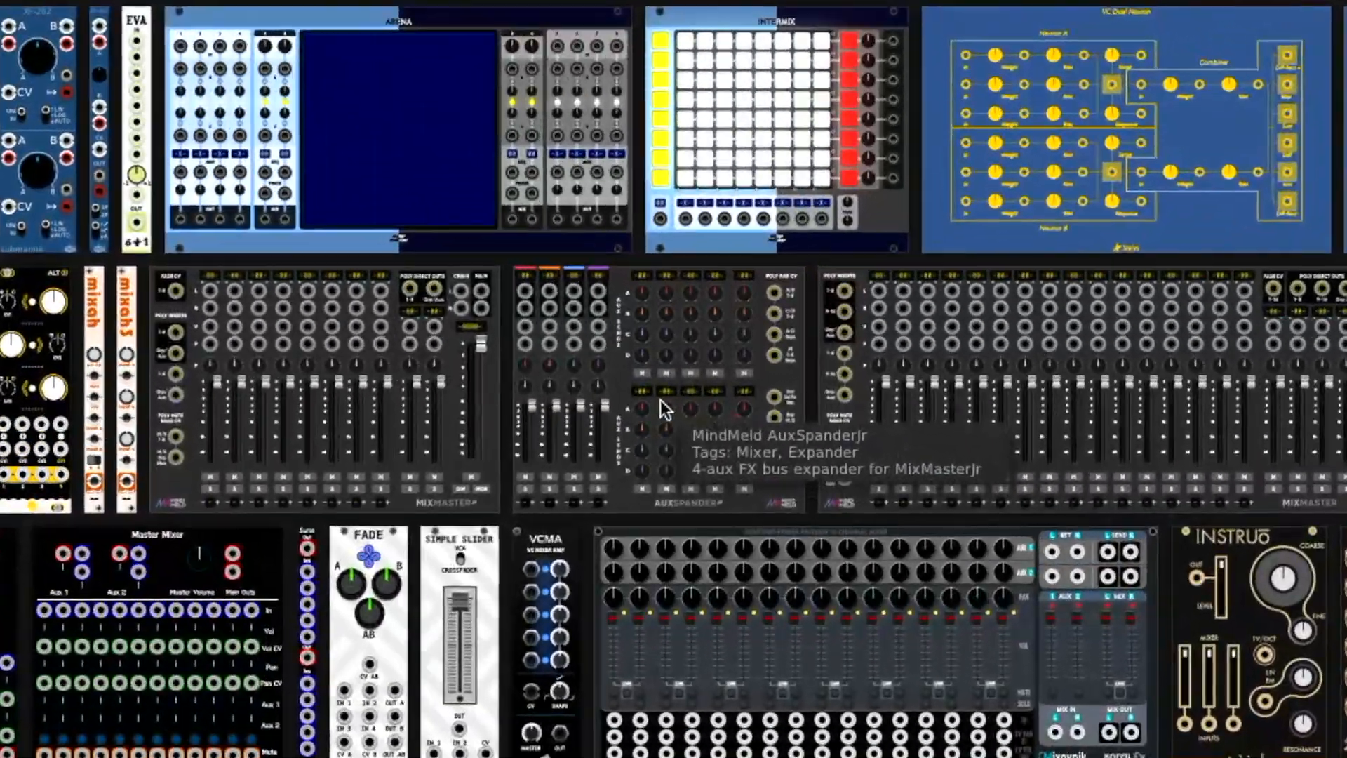
{"action": "left_click", "coordinate": [755, 427]}
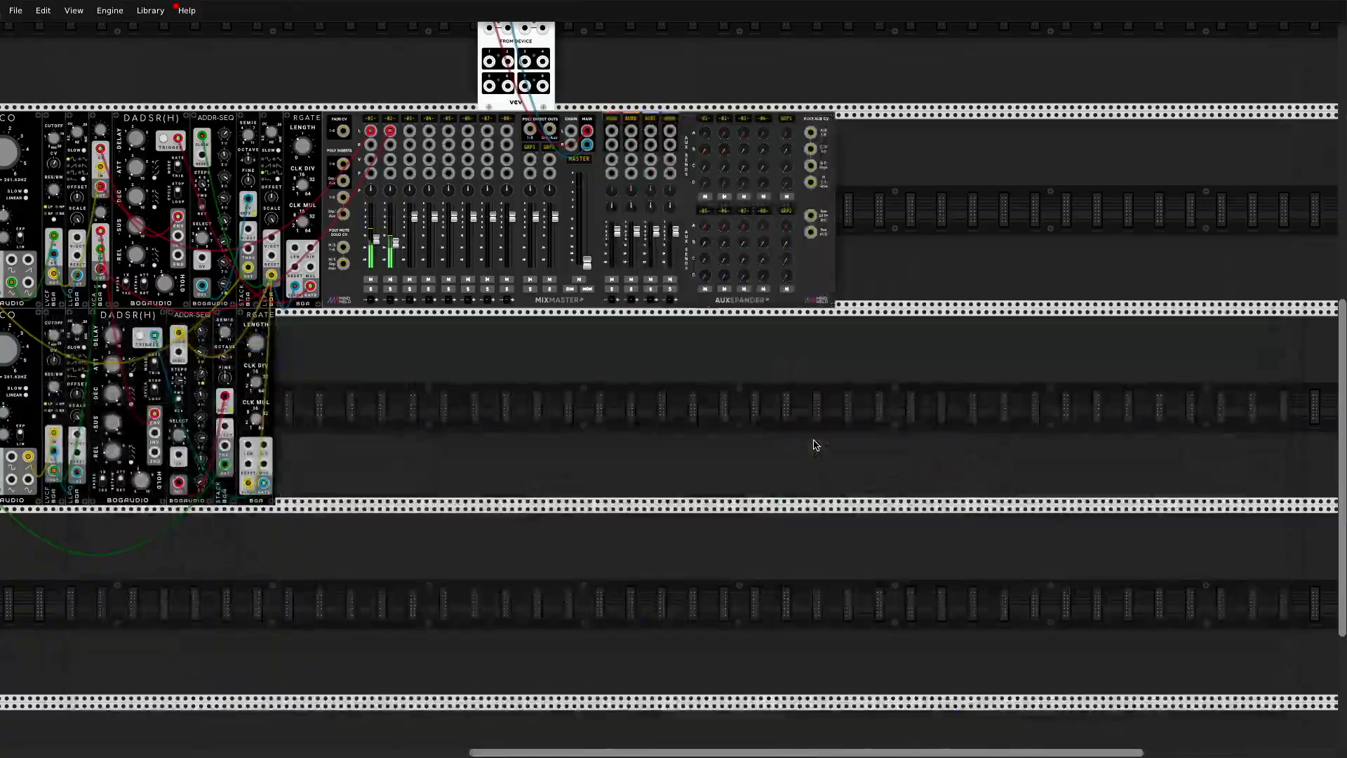
Step: Separate the AuxSpander from the MixMaster and place it back against the mixer's right edge
{"action": "left_click_drag", "start_coordinate": [820, 260], "coordinate": [874, 267]}
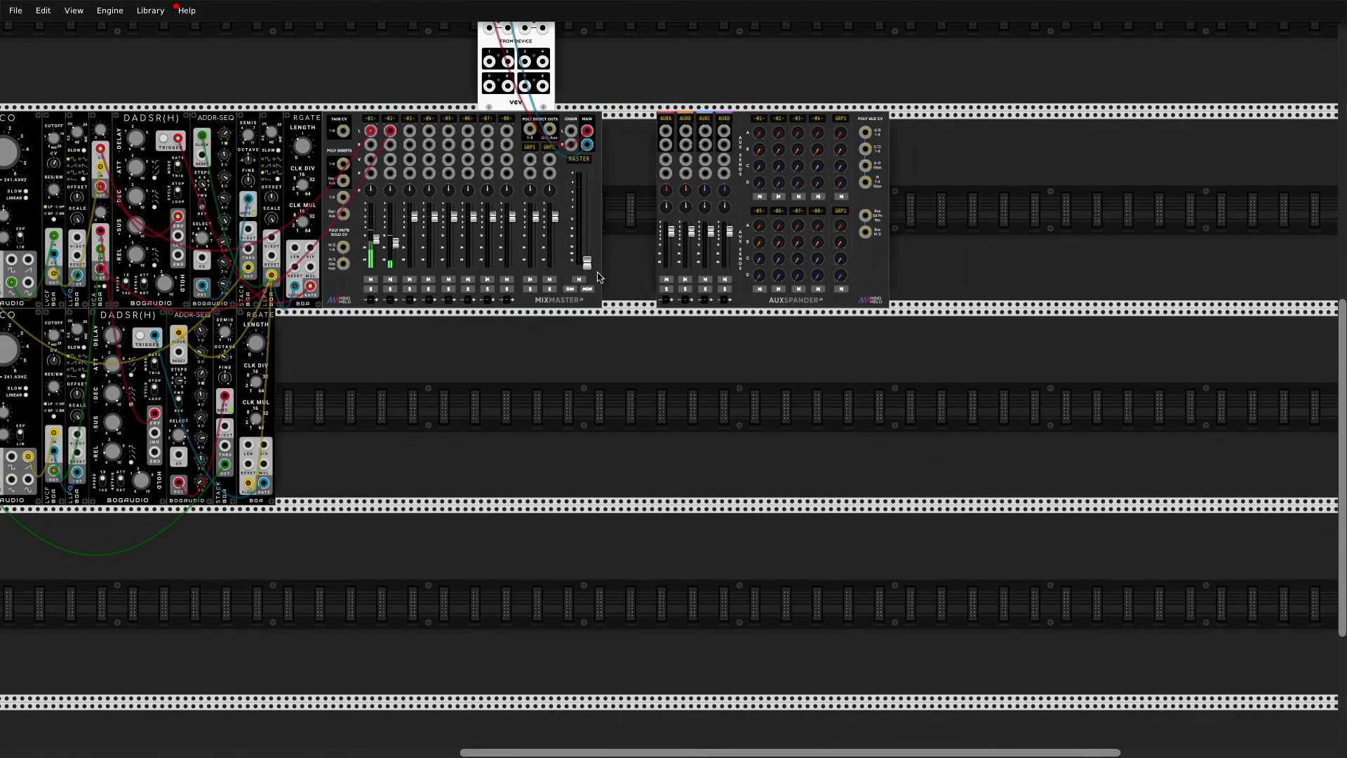
{"action": "scroll", "coordinate": [598, 277], "scroll_direction": "up", "scroll_amount": 5}
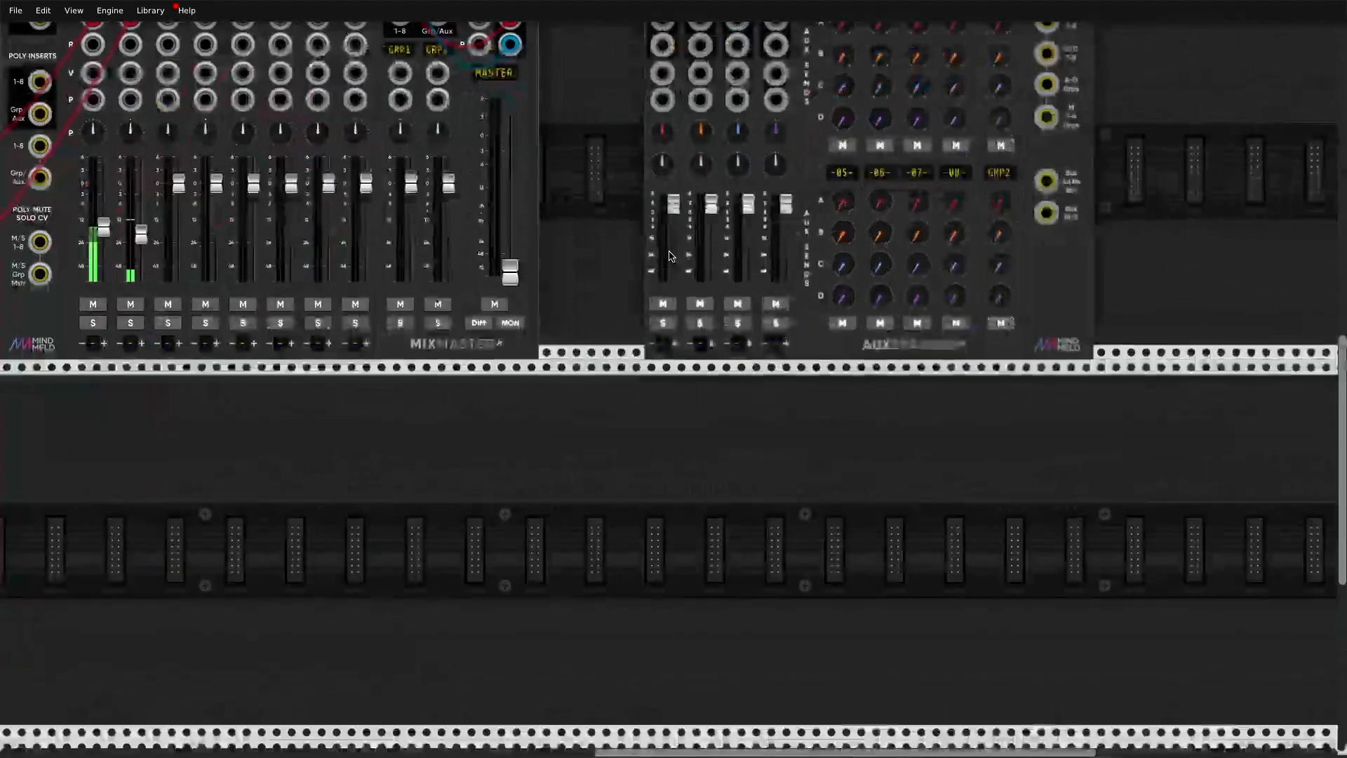
{"action": "scroll", "coordinate": [805, 304], "scroll_direction": "up", "scroll_amount": 3}
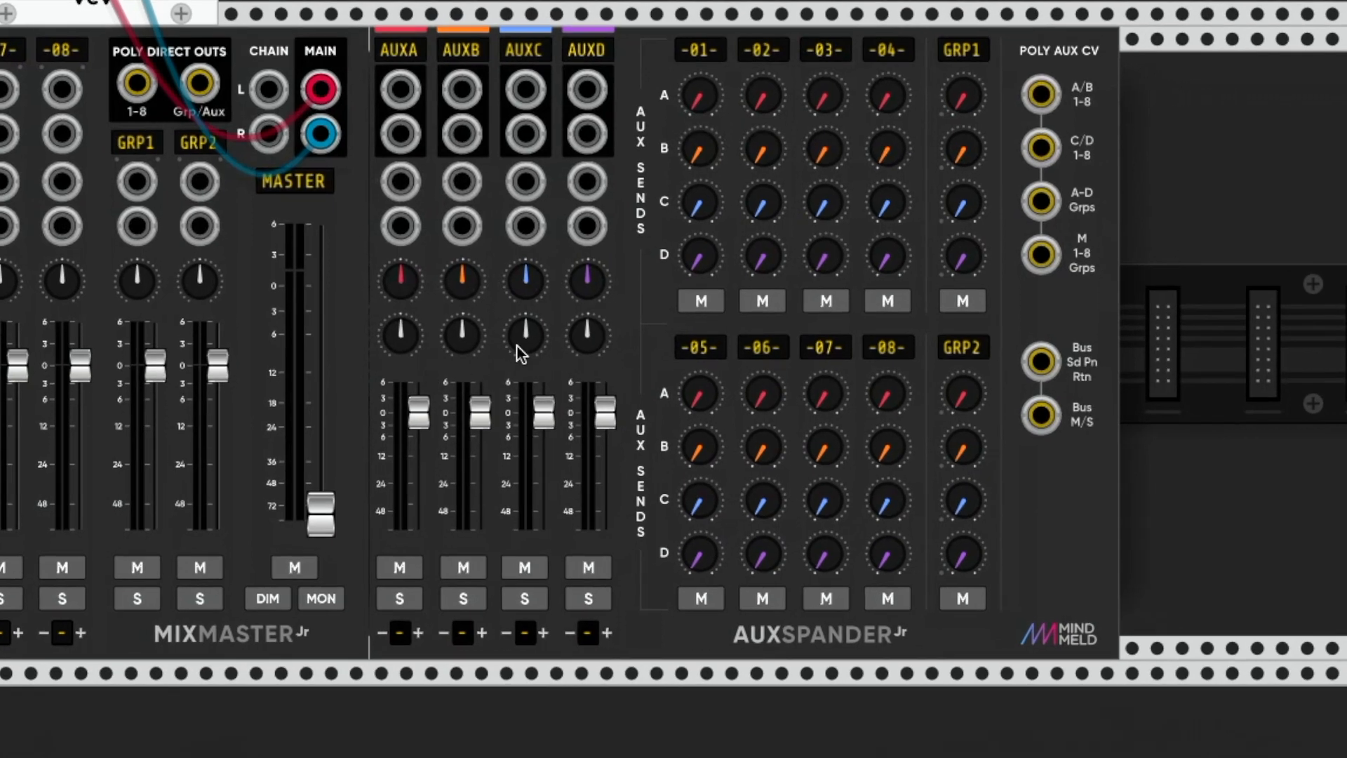
{"action": "left_click_drag", "start_coordinate": [443, 365], "coordinate": [512, 384]}
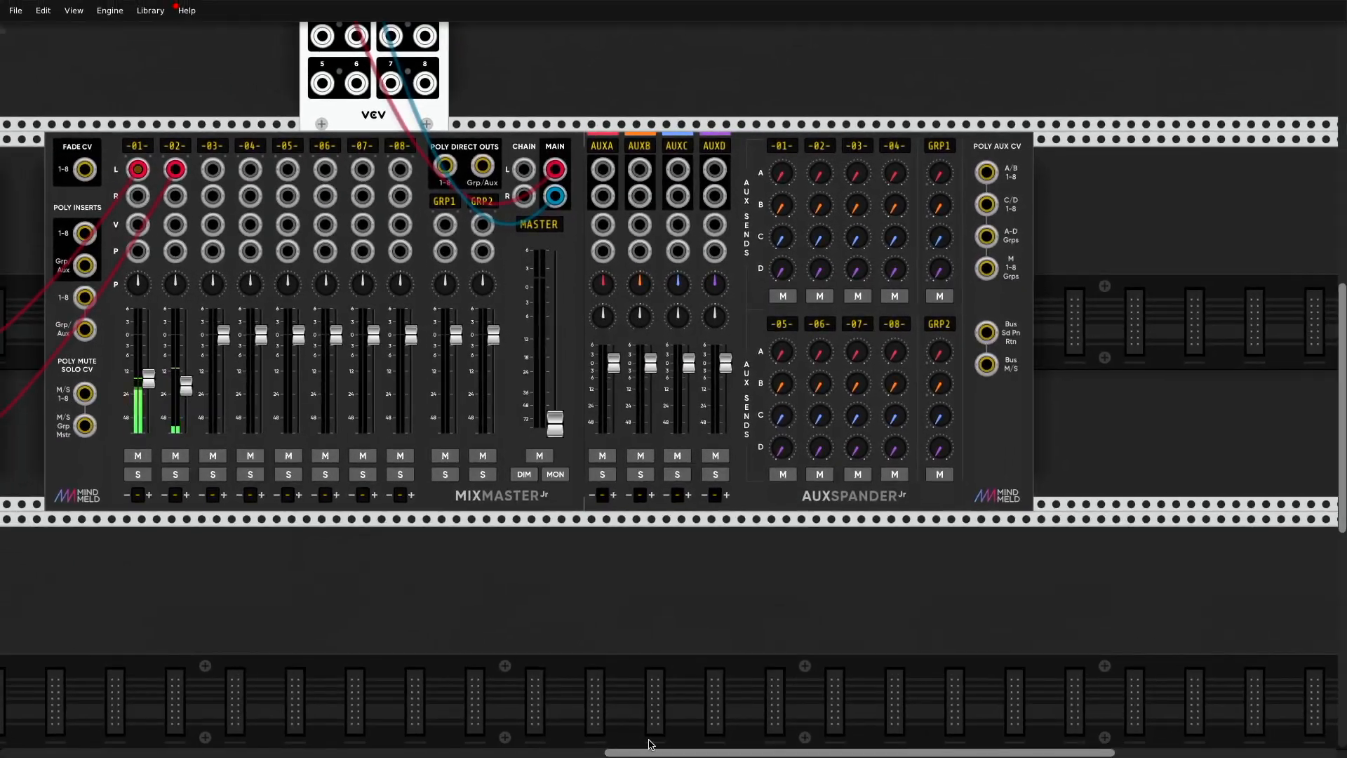
Step: Add the Alright Devices Chronoblob2 from the Delay category and place it in the lower row beneath the aux channels
{"action": "left_click_drag", "start_coordinate": [668, 752], "coordinate": [615, 753]}
{"action": "scroll", "coordinate": [772, 561], "scroll_direction": "down", "scroll_amount": 3}
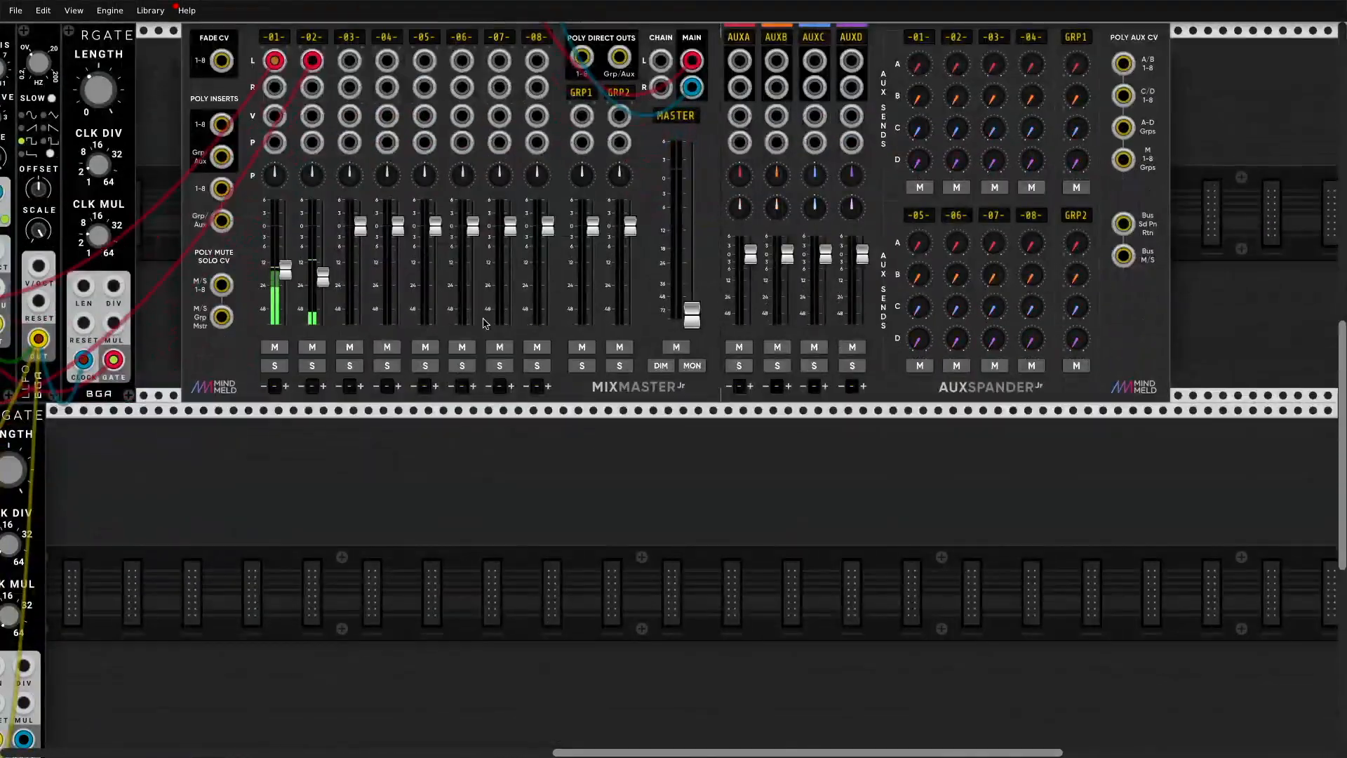
{"action": "scroll", "coordinate": [827, 505], "scroll_direction": "up", "scroll_amount": 2}
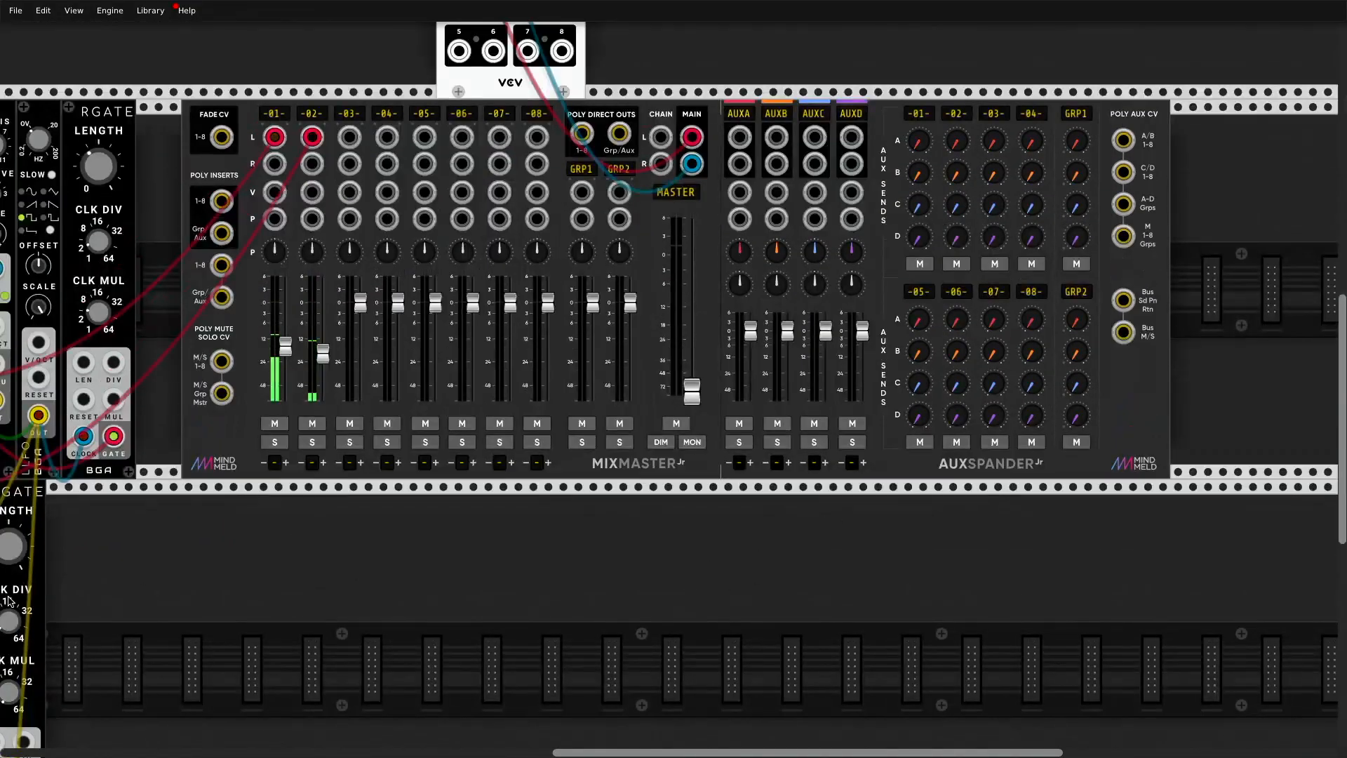
{"action": "right_click", "coordinate": [171, 565]}
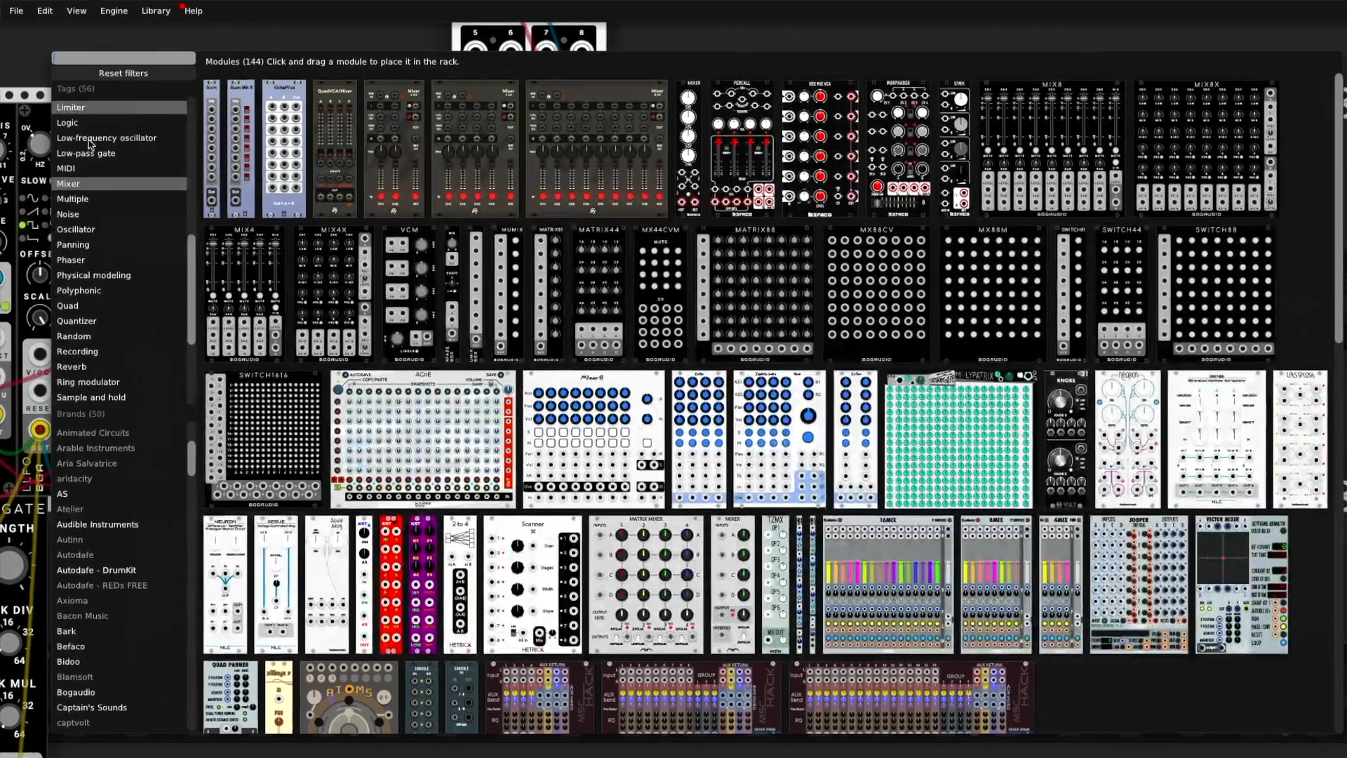
{"action": "scroll", "coordinate": [74, 287], "scroll_direction": "up", "scroll_amount": 8}
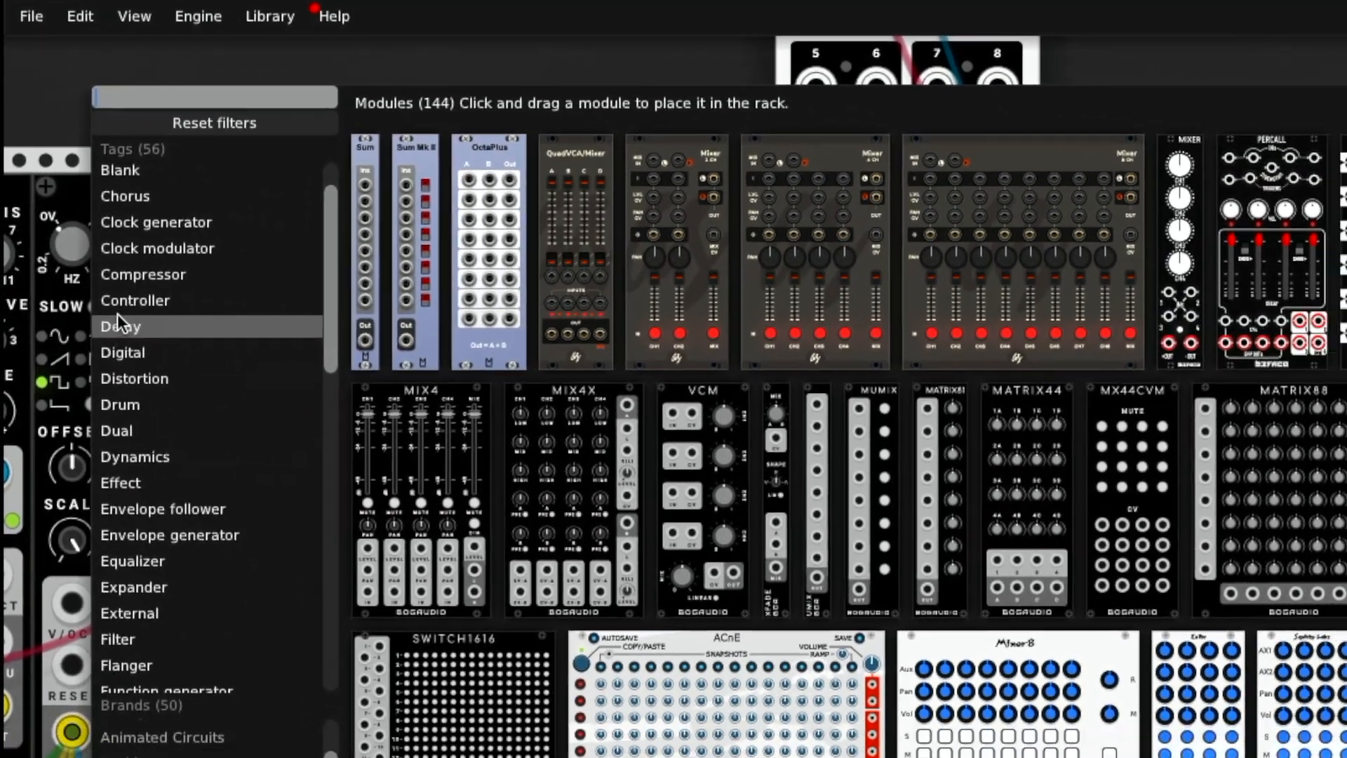
{"action": "left_click", "coordinate": [124, 343]}
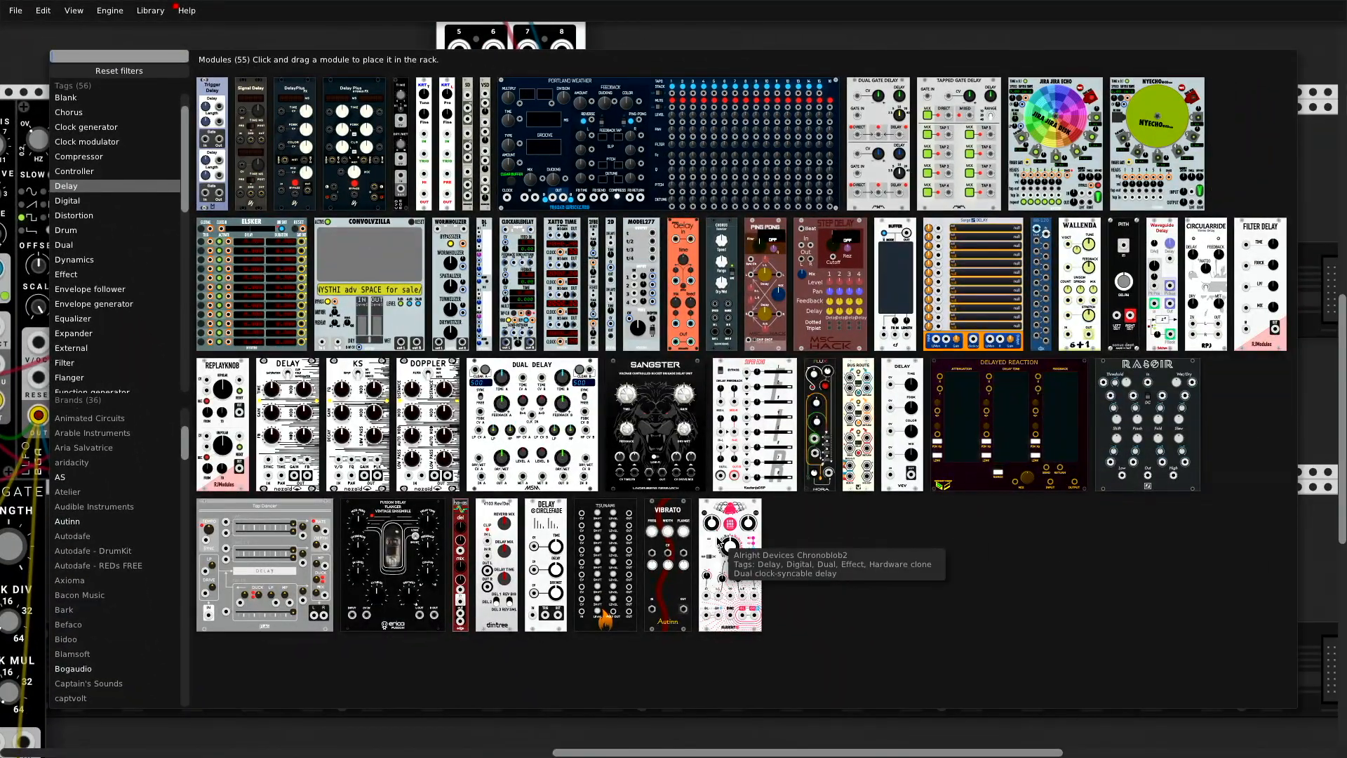
{"action": "left_click", "coordinate": [721, 544]}
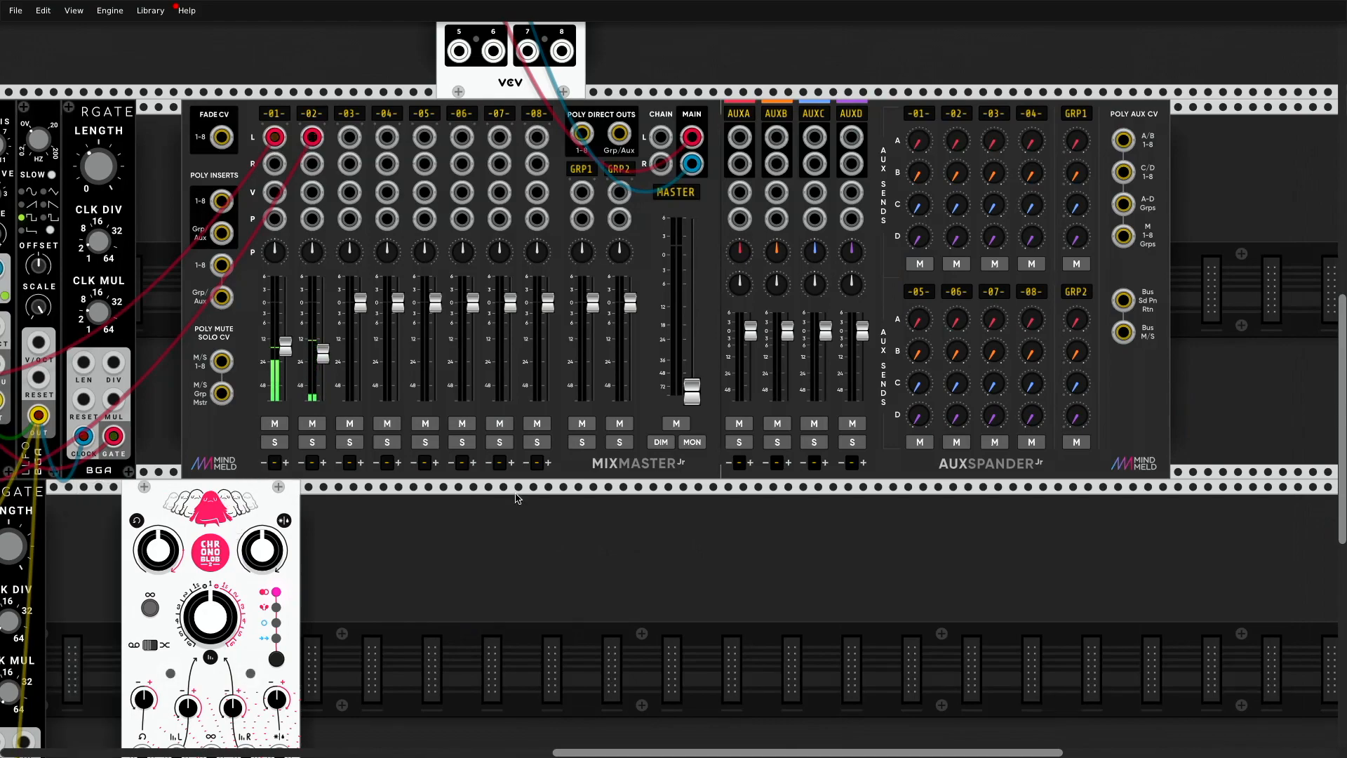
{"action": "left_click_drag", "start_coordinate": [516, 498], "coordinate": [751, 555]}
Step: Add the Valley Plateau from the Reverb category and place it directly right of the Chronoblob2
{"action": "right_click", "coordinate": [270, 562]}
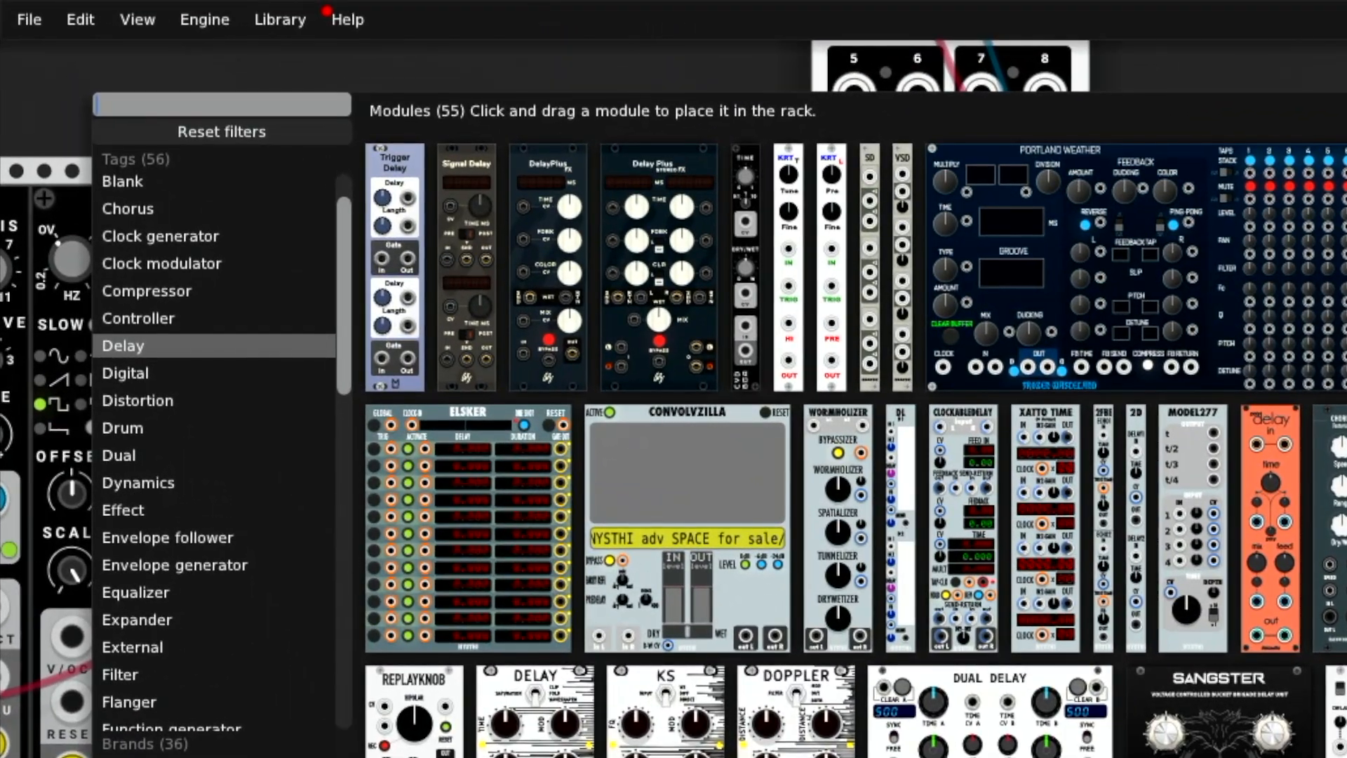
{"action": "scroll", "coordinate": [264, 462], "scroll_direction": "down", "scroll_amount": 10}
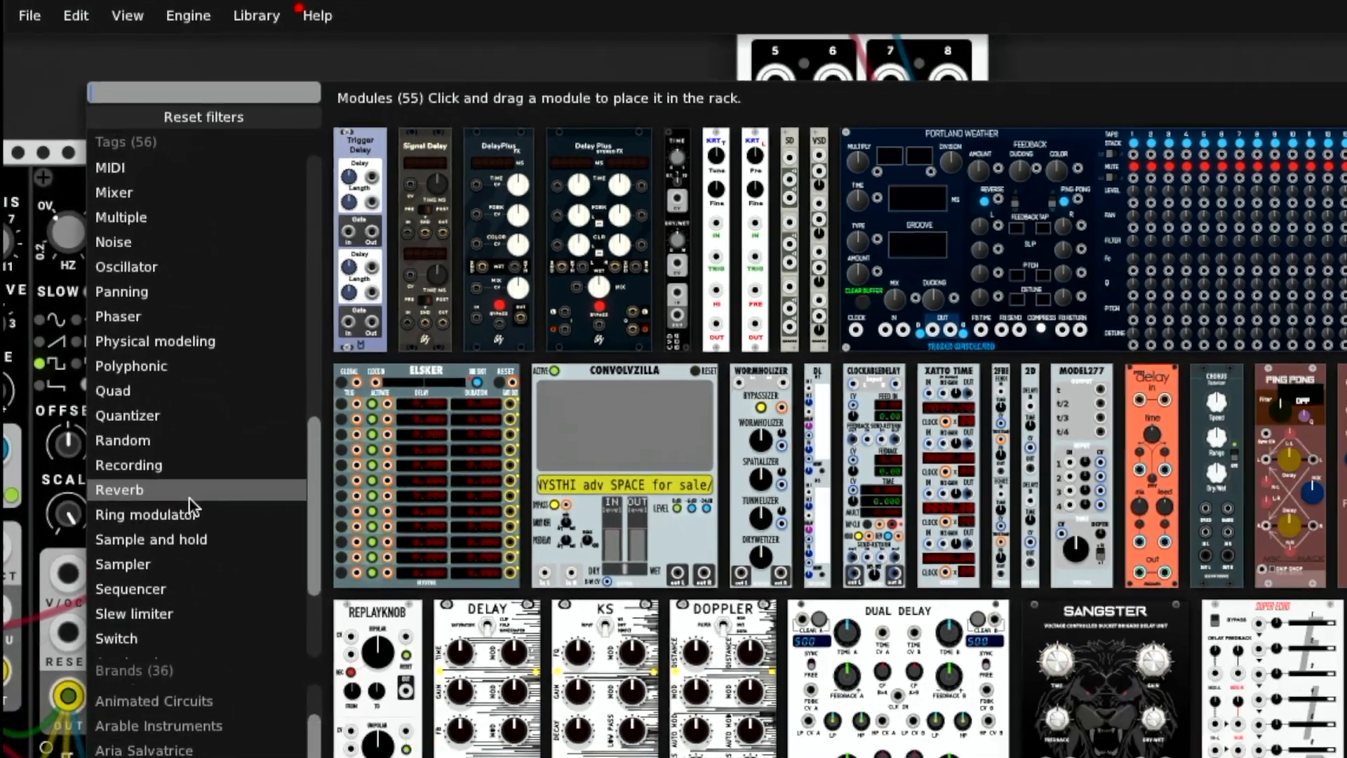
{"action": "left_click", "coordinate": [183, 542]}
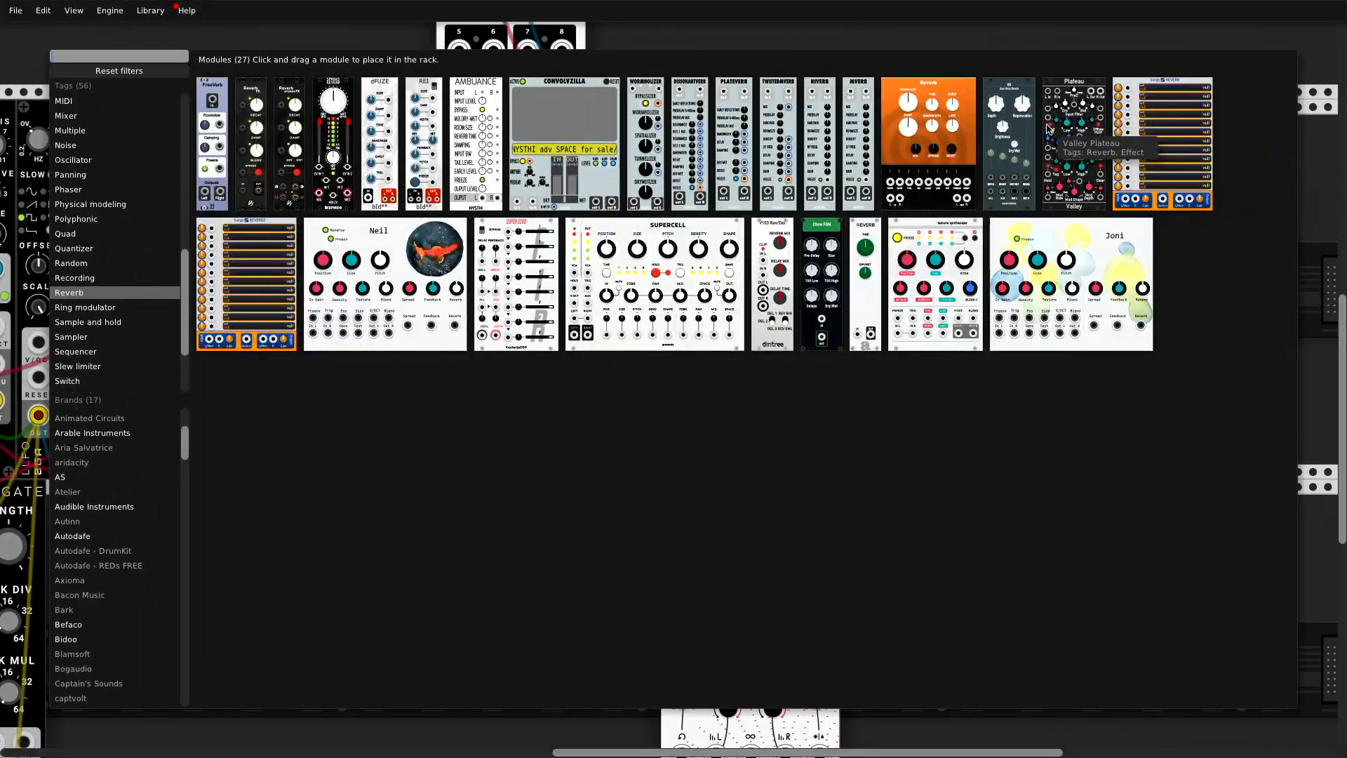
{"action": "left_click", "coordinate": [1048, 128]}
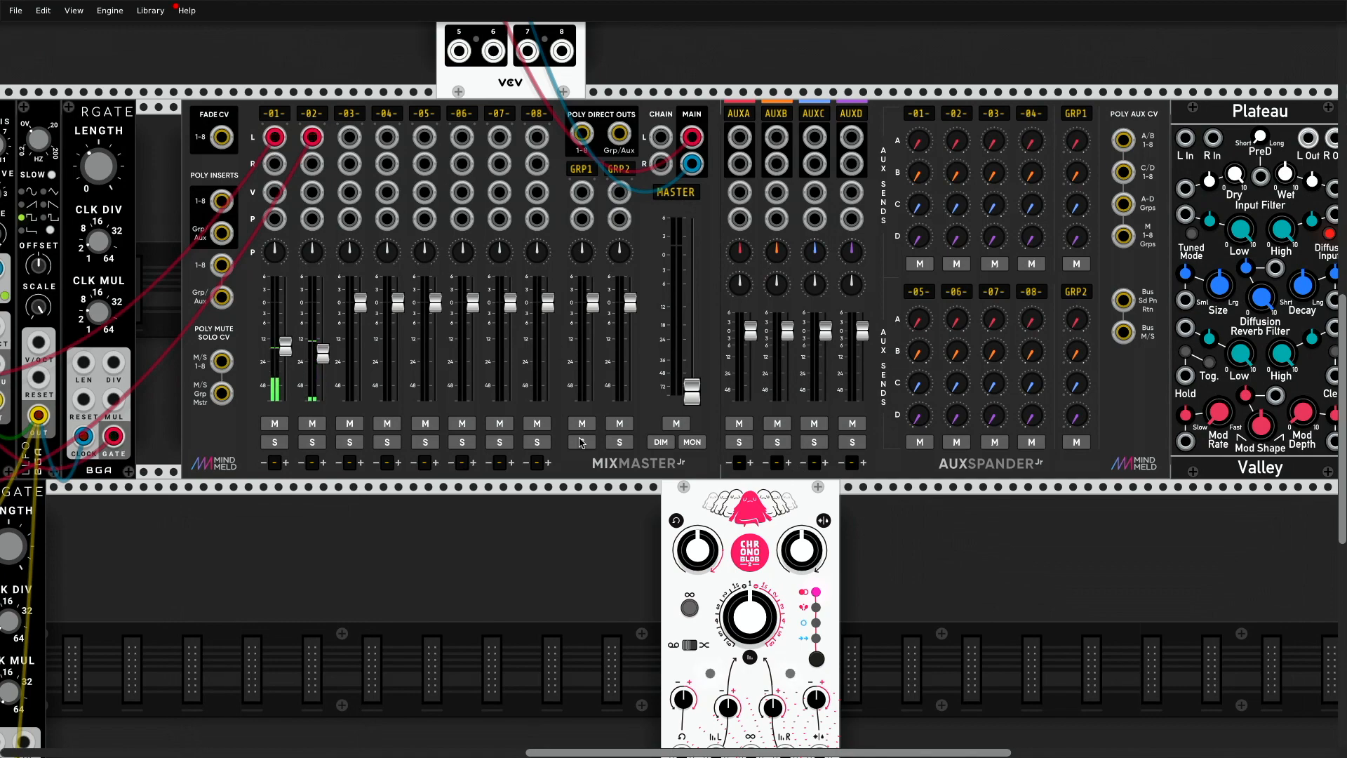
{"action": "scroll", "coordinate": [582, 442], "scroll_direction": "down", "scroll_amount": 3}
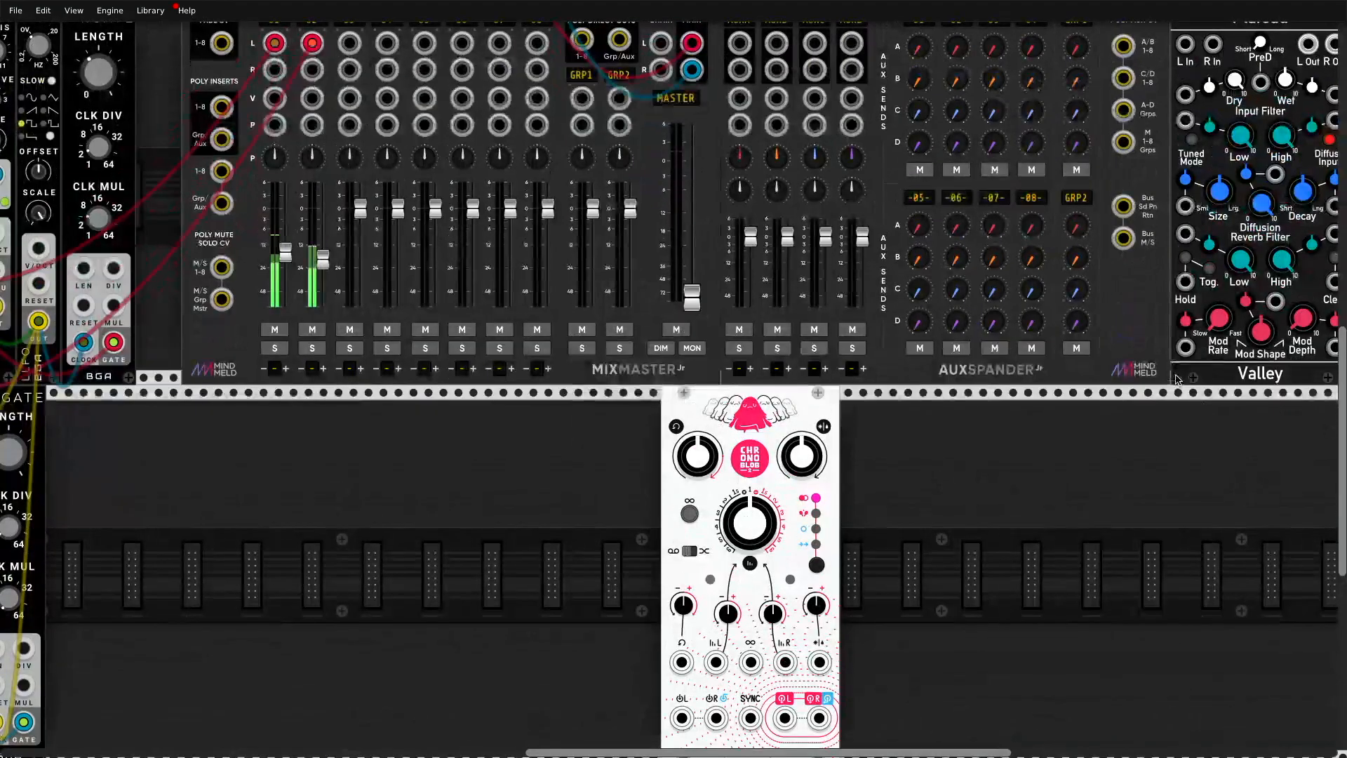
{"action": "left_click_drag", "start_coordinate": [1177, 379], "coordinate": [846, 743]}
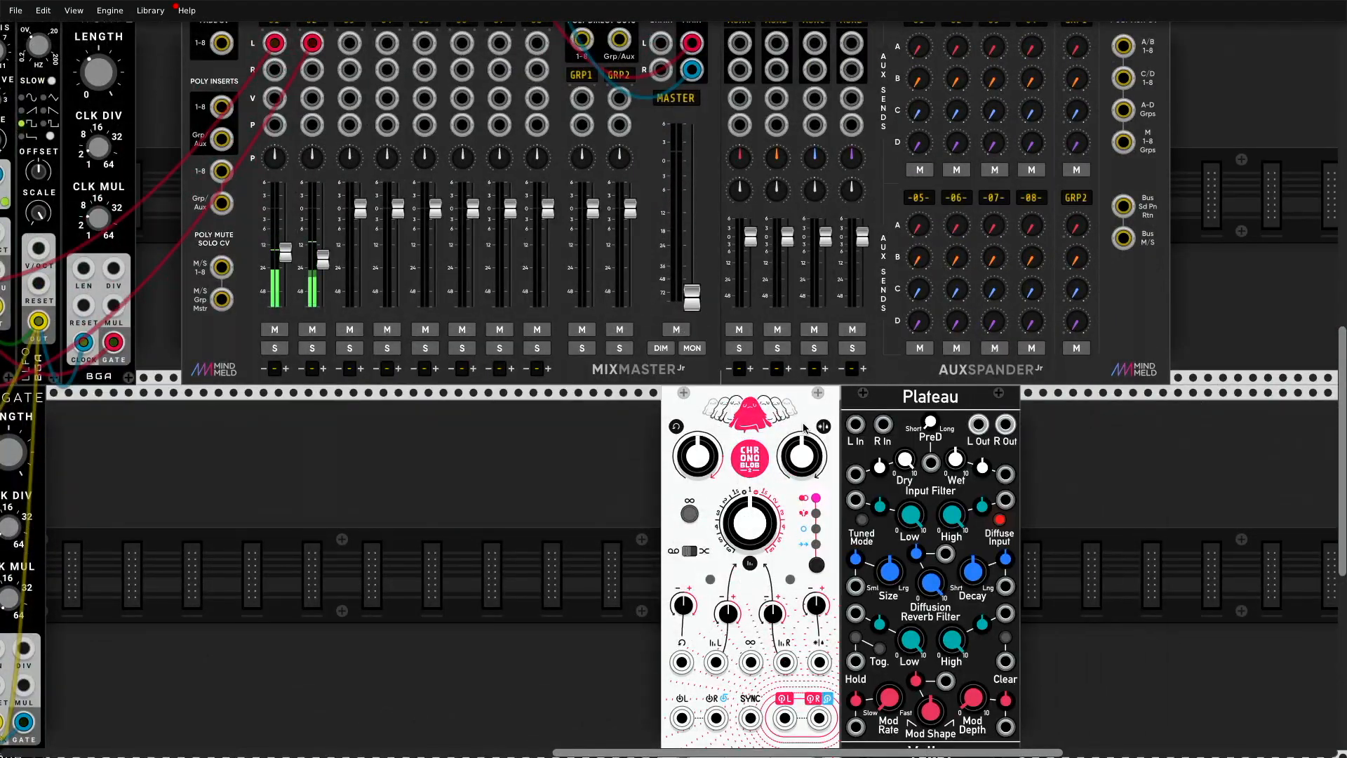
Step: Look through the plugin details and module options of the Chronoblob2 and the Plateau
{"action": "scroll", "coordinate": [805, 426], "scroll_direction": "down", "scroll_amount": 3}
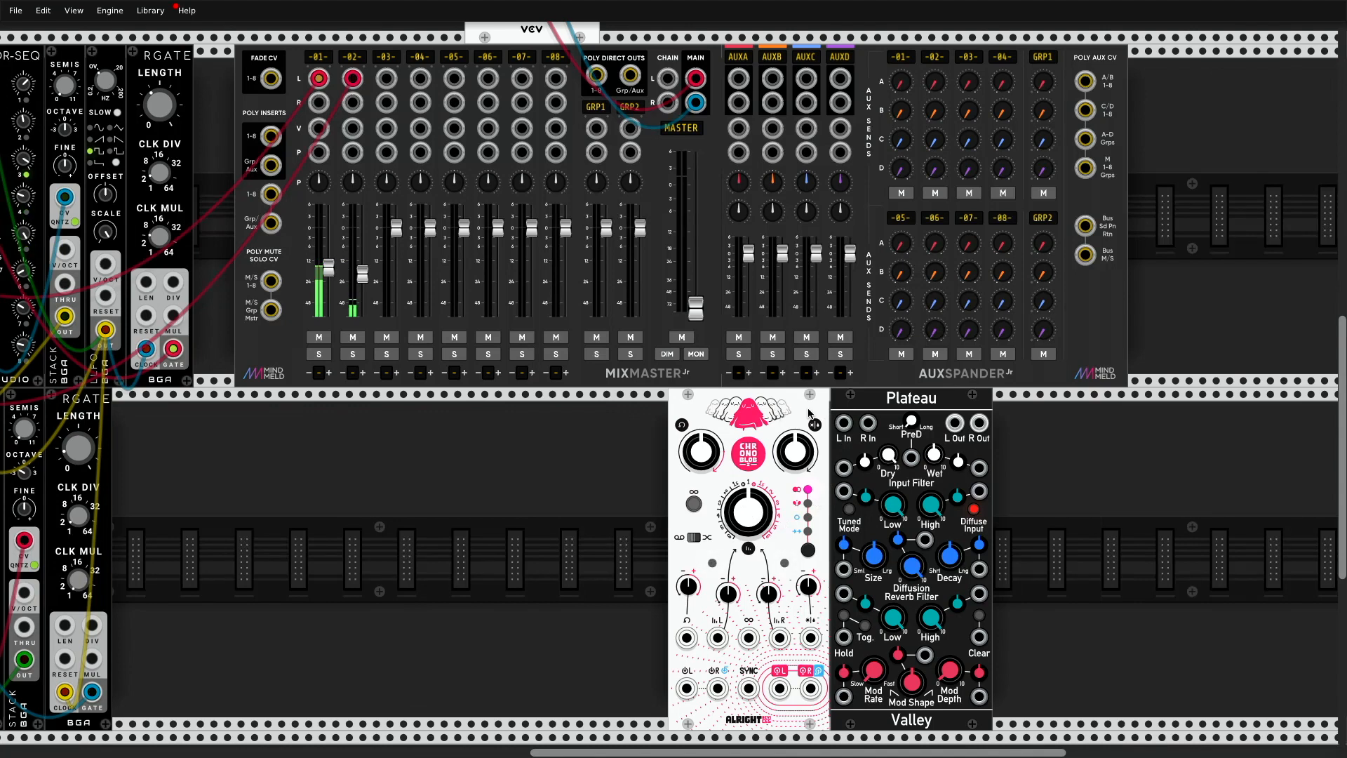
{"action": "right_click", "coordinate": [728, 406]}
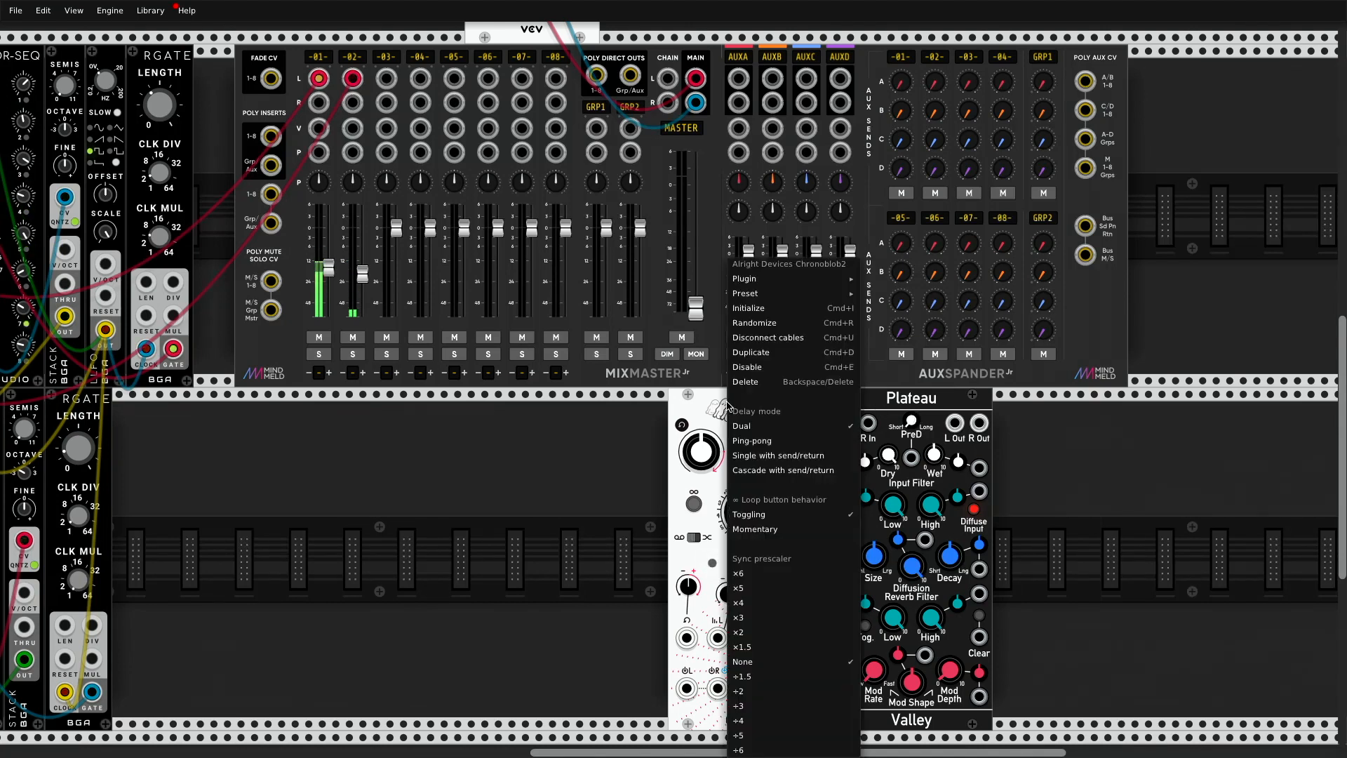
{"action": "mouse_move", "coordinate": [764, 277]}
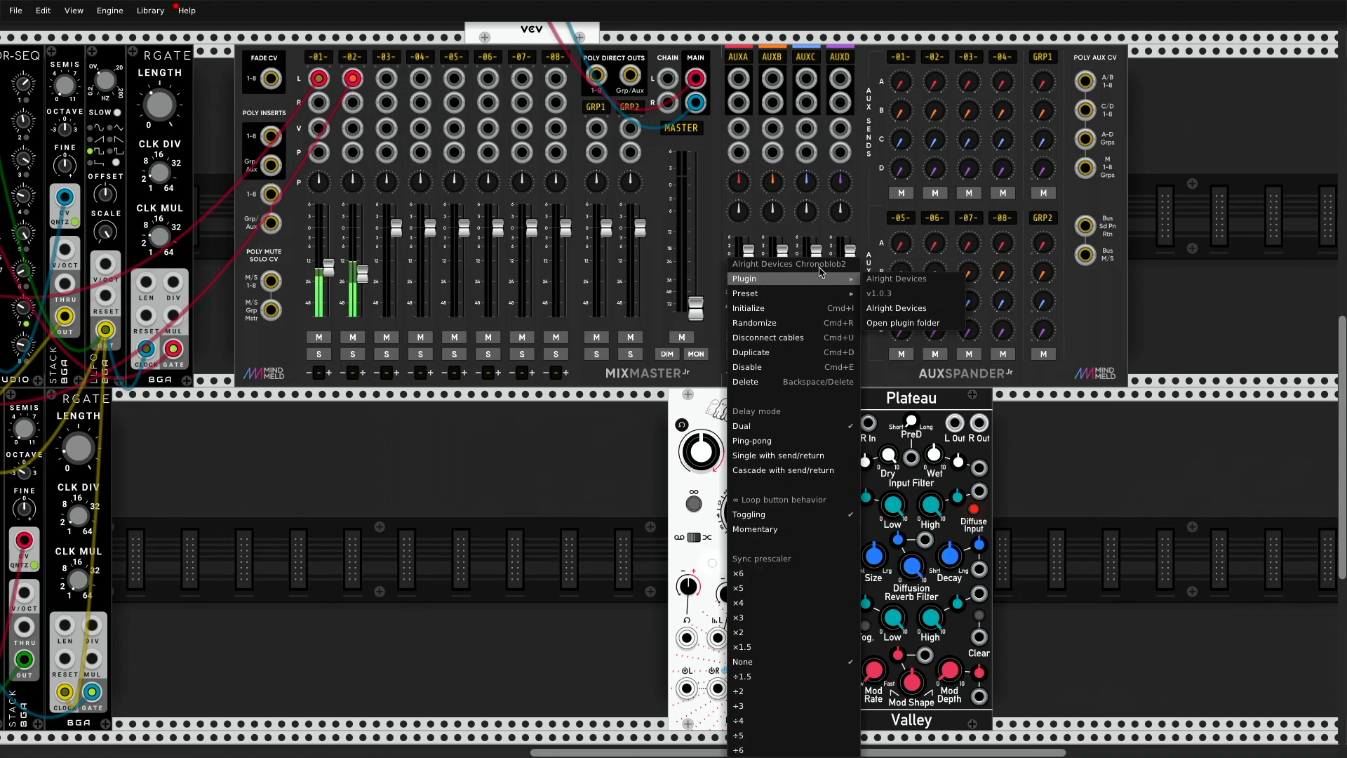
{"action": "left_click", "coordinate": [902, 388]}
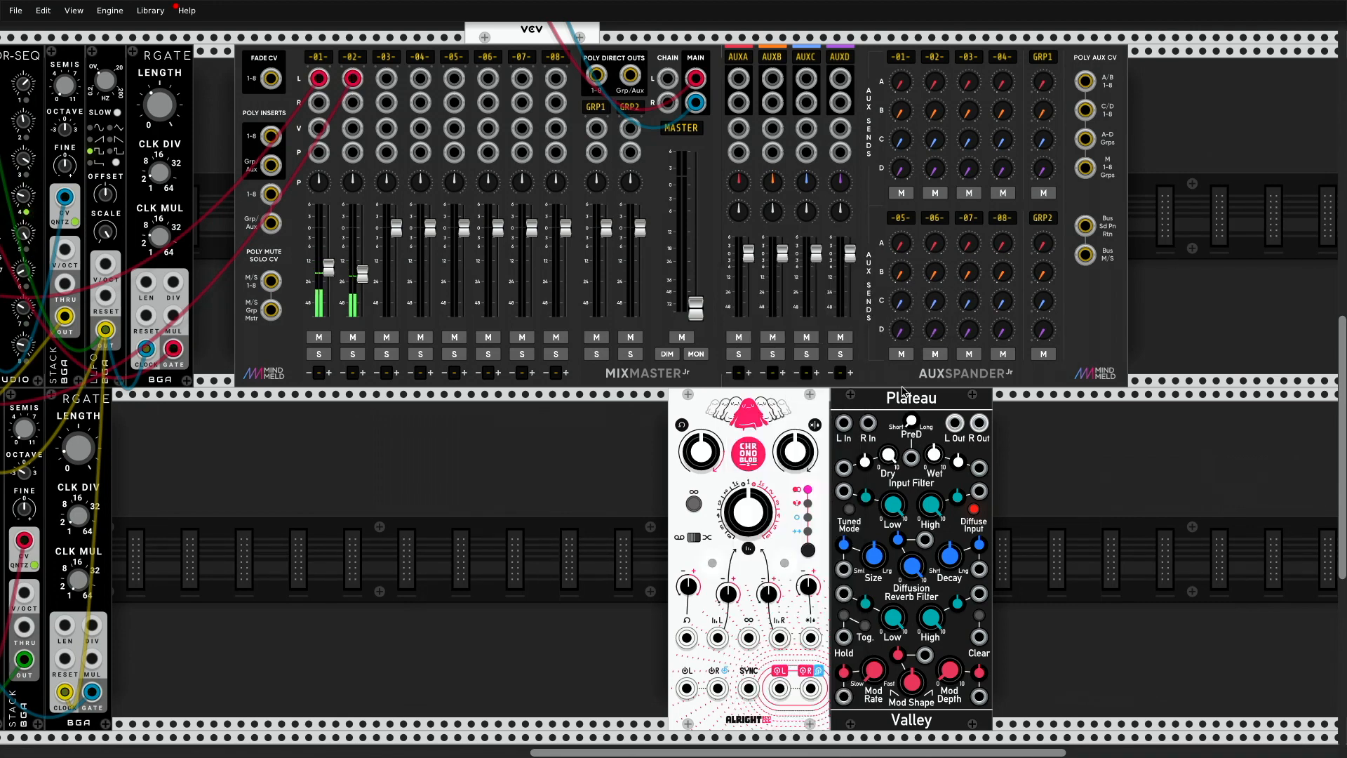
{"action": "right_click", "coordinate": [890, 401]}
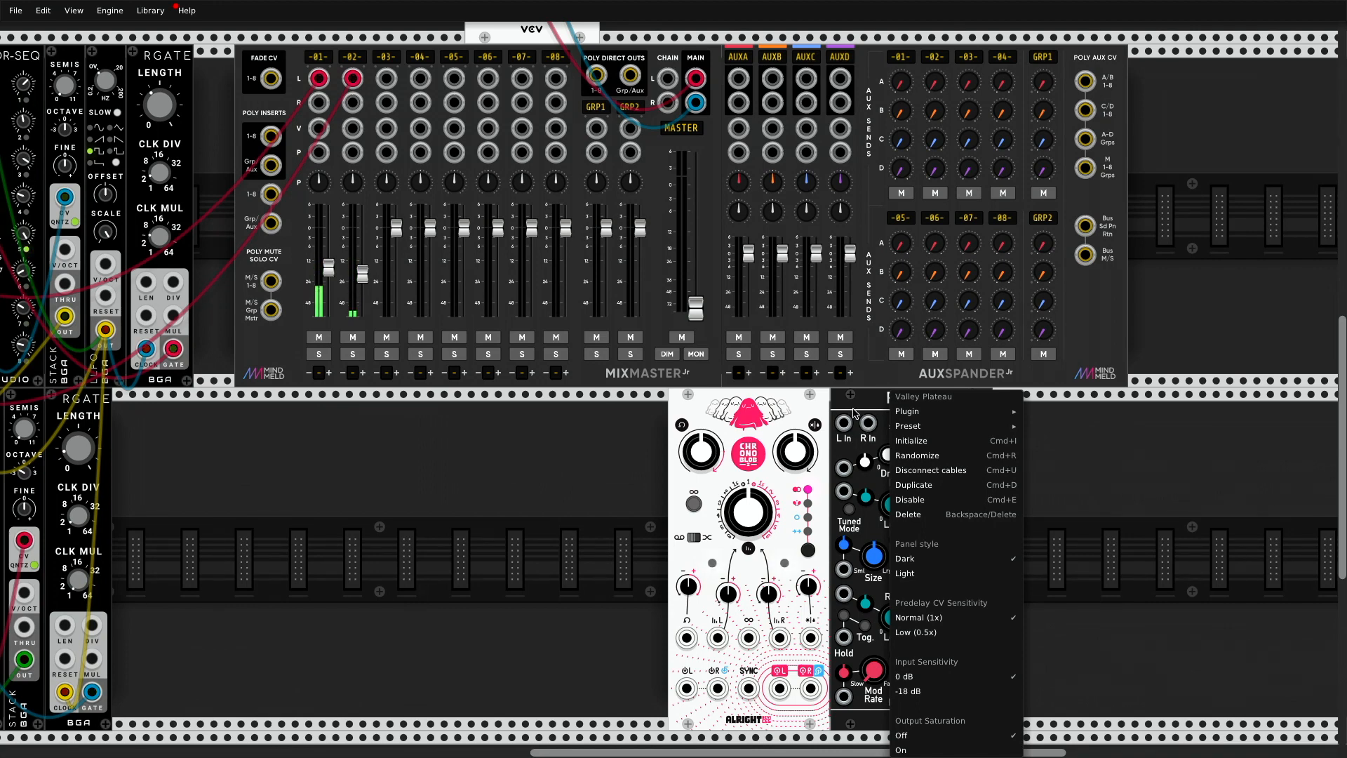
{"action": "left_click", "coordinate": [822, 410]}
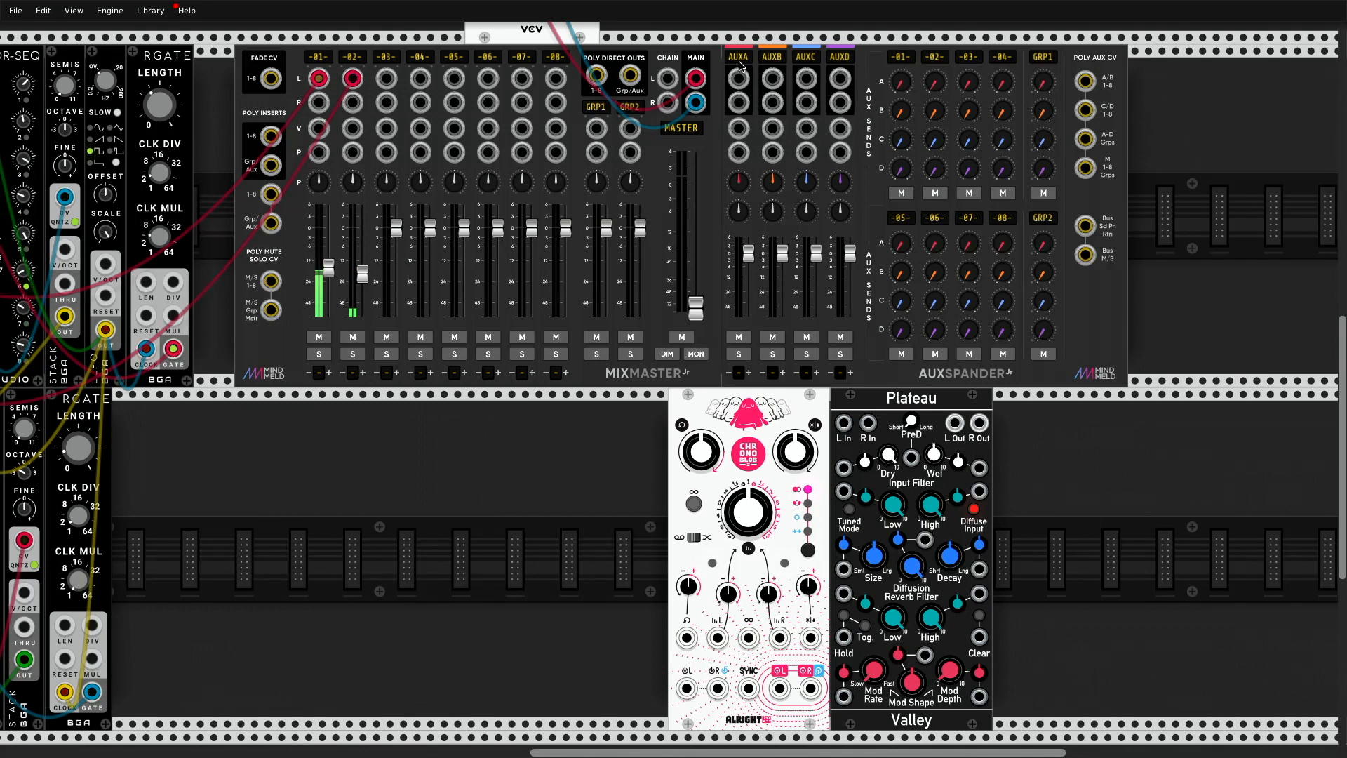
Step: Patch the AUXA left and right sends to the Chronoblob2 inputs and its left and right outputs to the AUXA returns
{"action": "left_click_drag", "start_coordinate": [740, 82], "coordinate": [687, 594]}
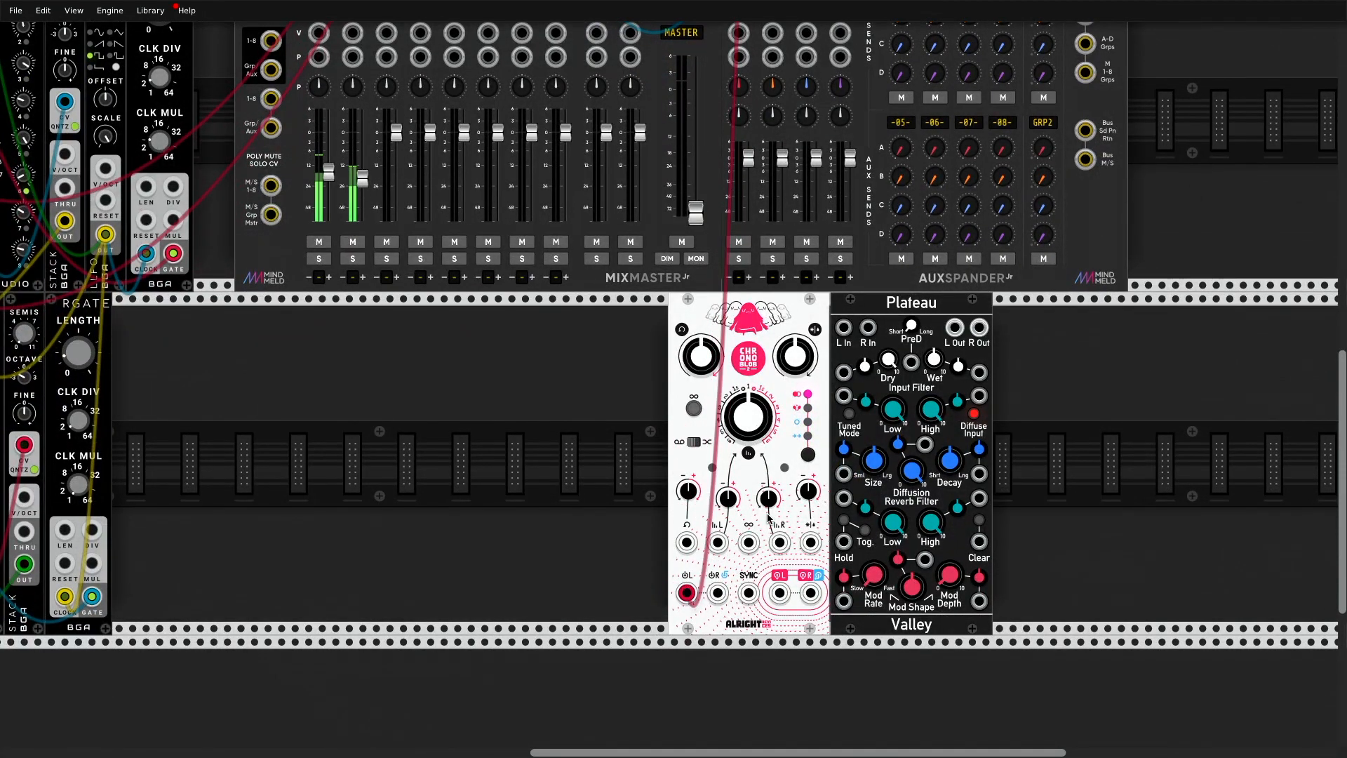
{"action": "scroll", "coordinate": [769, 519], "scroll_direction": "up", "scroll_amount": 3}
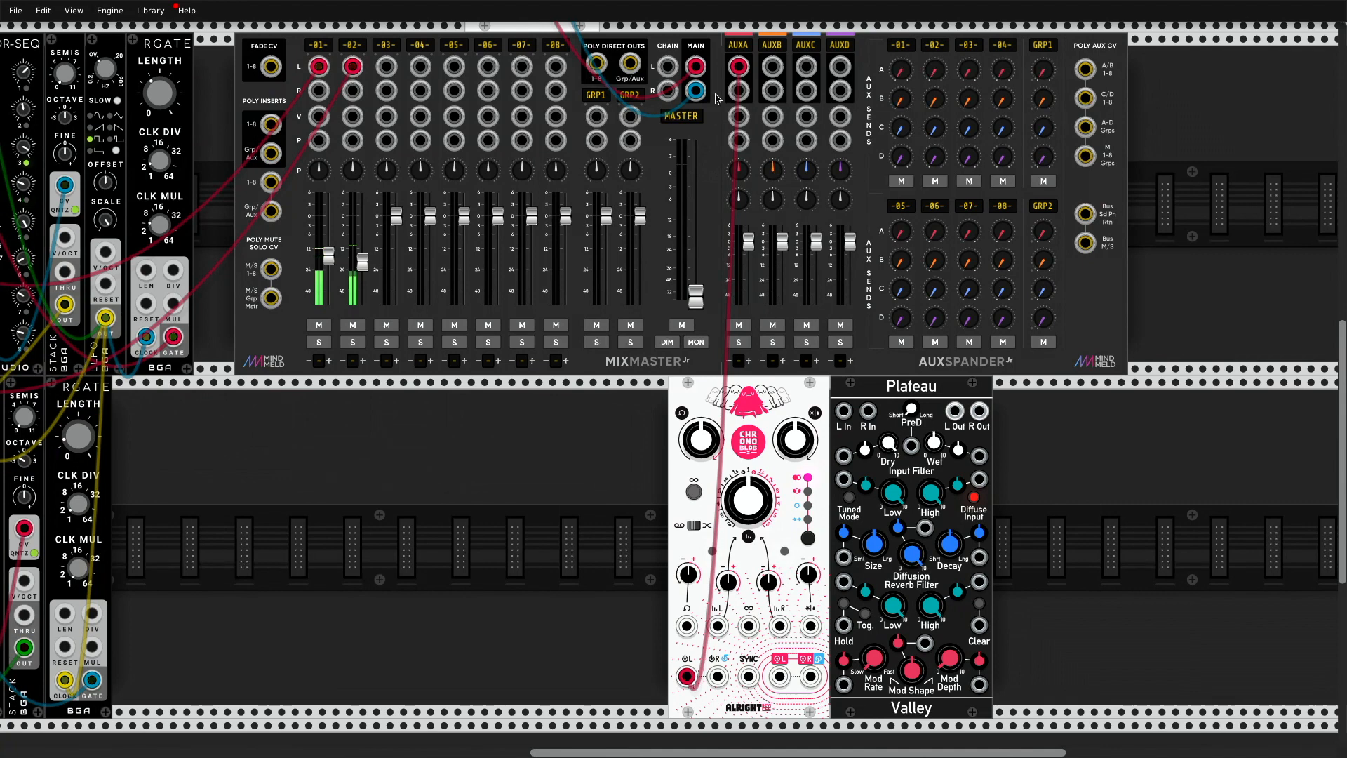
{"action": "mouse_move", "coordinate": [738, 90]}
{"action": "left_mouse_down"}
{"action": "mouse_move", "coordinate": [756, 425]}
{"action": "mouse_move", "coordinate": [735, 672]}
{"action": "mouse_move", "coordinate": [718, 676]}
{"action": "mouse_move", "coordinate": [809, 247]}
{"action": "mouse_move", "coordinate": [738, 116]}
{"action": "left_mouse_up"}
{"action": "left_click_drag", "start_coordinate": [812, 676], "coordinate": [738, 140]}
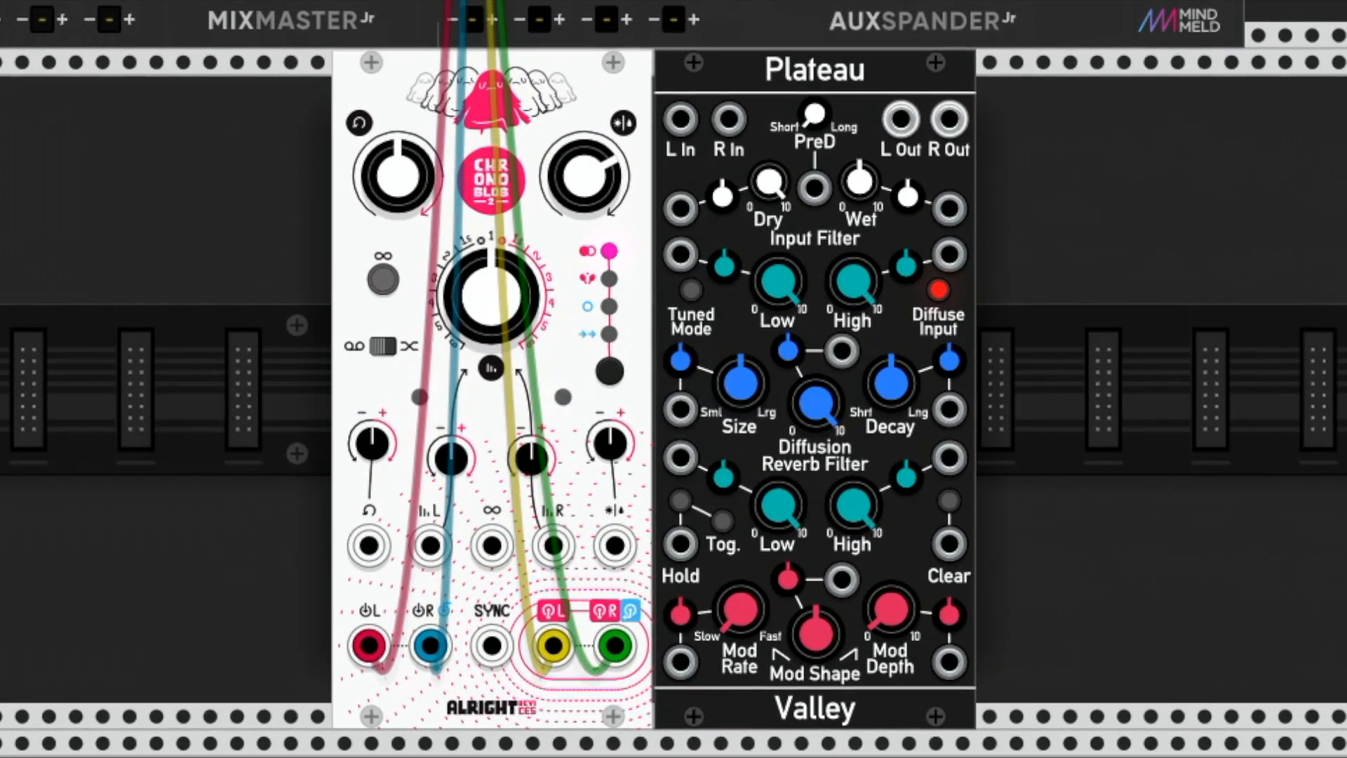
Step: Set the Chronoblob2's Dry/Wet to 1 for a fully wet signal
{"action": "left_click_drag", "start_coordinate": [593, 156], "coordinate": [593, 133]}
{"action": "right_click", "coordinate": [592, 187]}
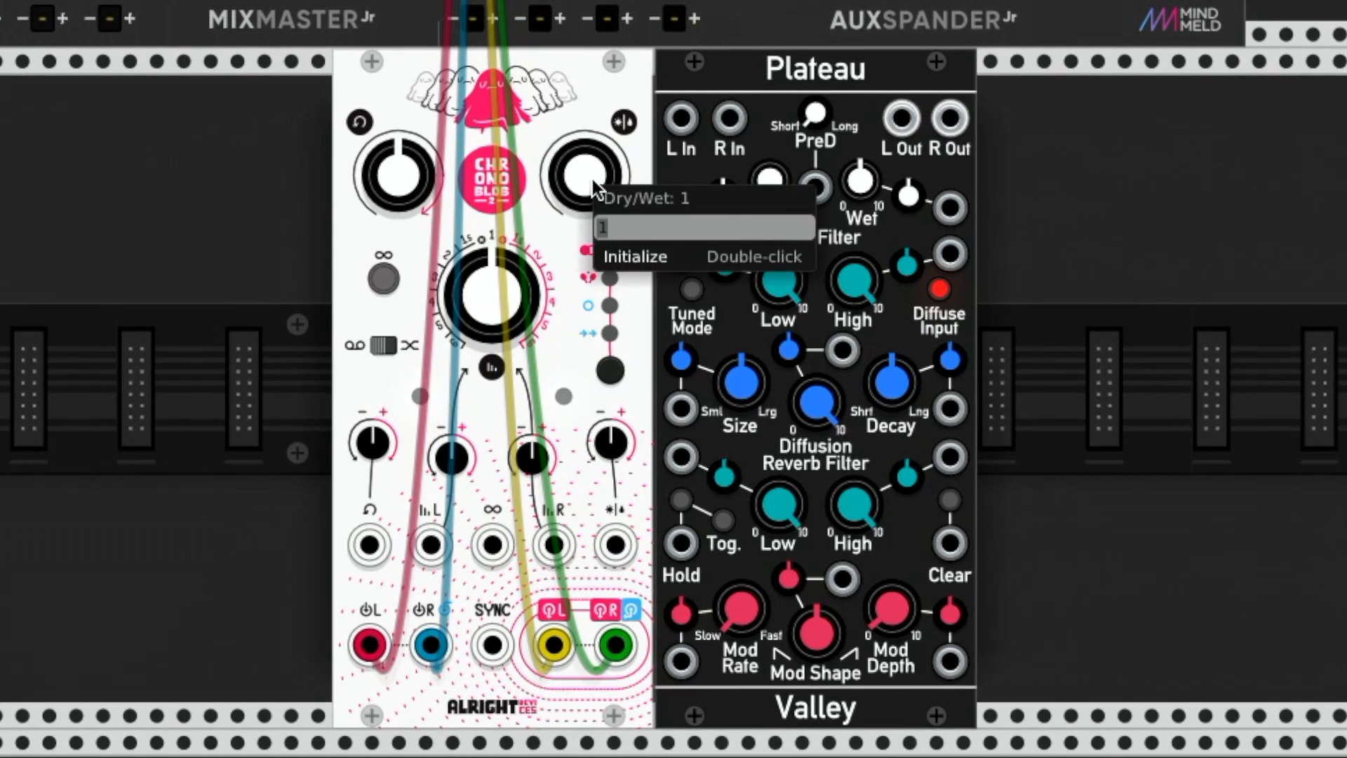
{"action": "left_click", "coordinate": [584, 129]}
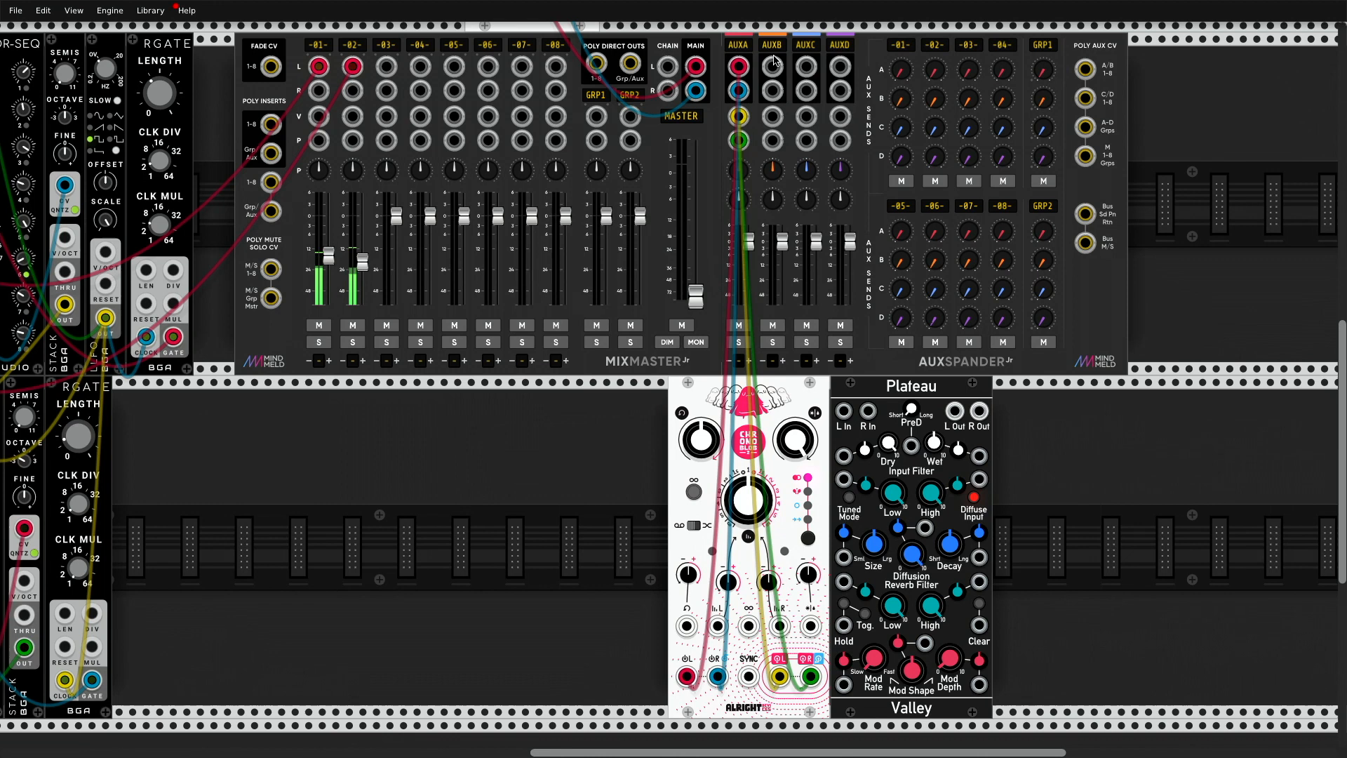
Step: Patch the AUXB left and right sends to the Plateau inputs and its left and right outputs to the AUXB returns
{"action": "left_click_drag", "start_coordinate": [773, 66], "coordinate": [845, 404]}
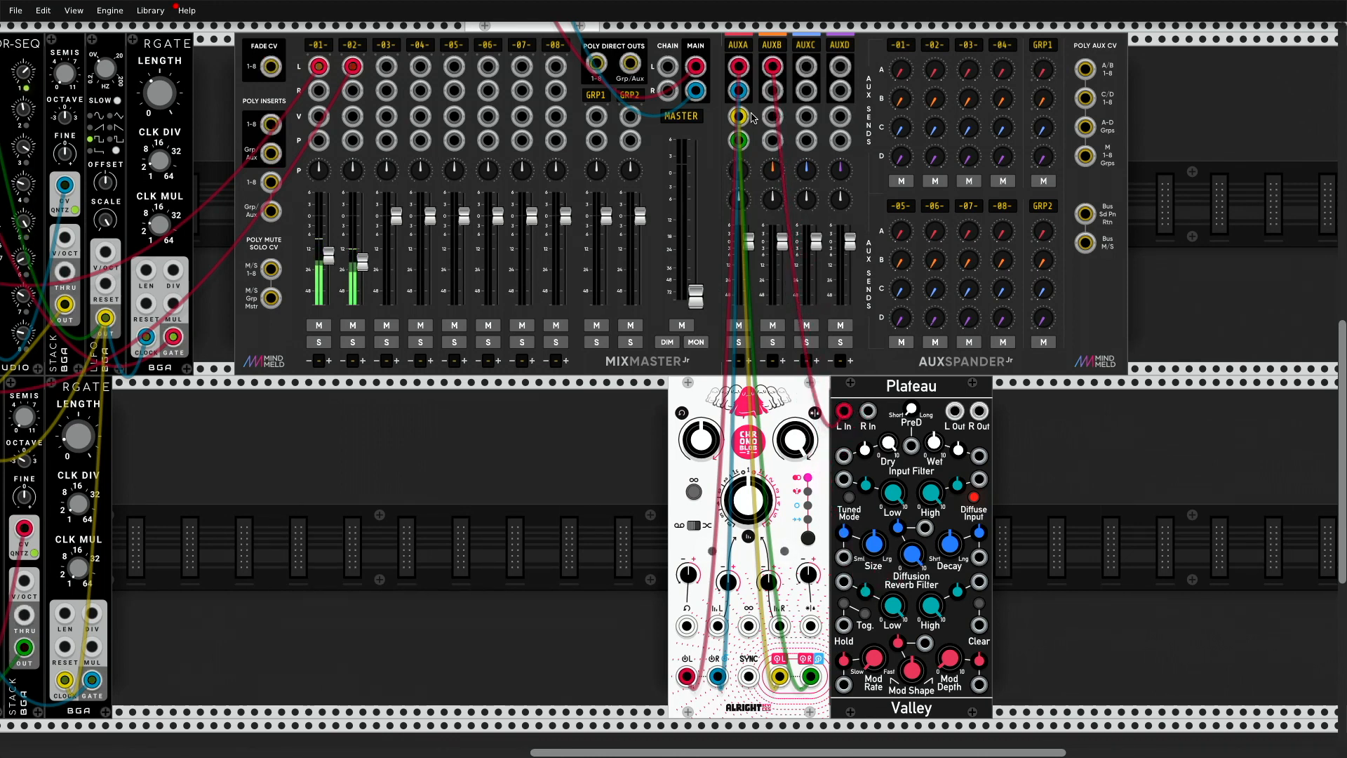
{"action": "left_click_drag", "start_coordinate": [775, 93], "coordinate": [870, 415]}
{"action": "left_click_drag", "start_coordinate": [772, 116], "coordinate": [955, 411]}
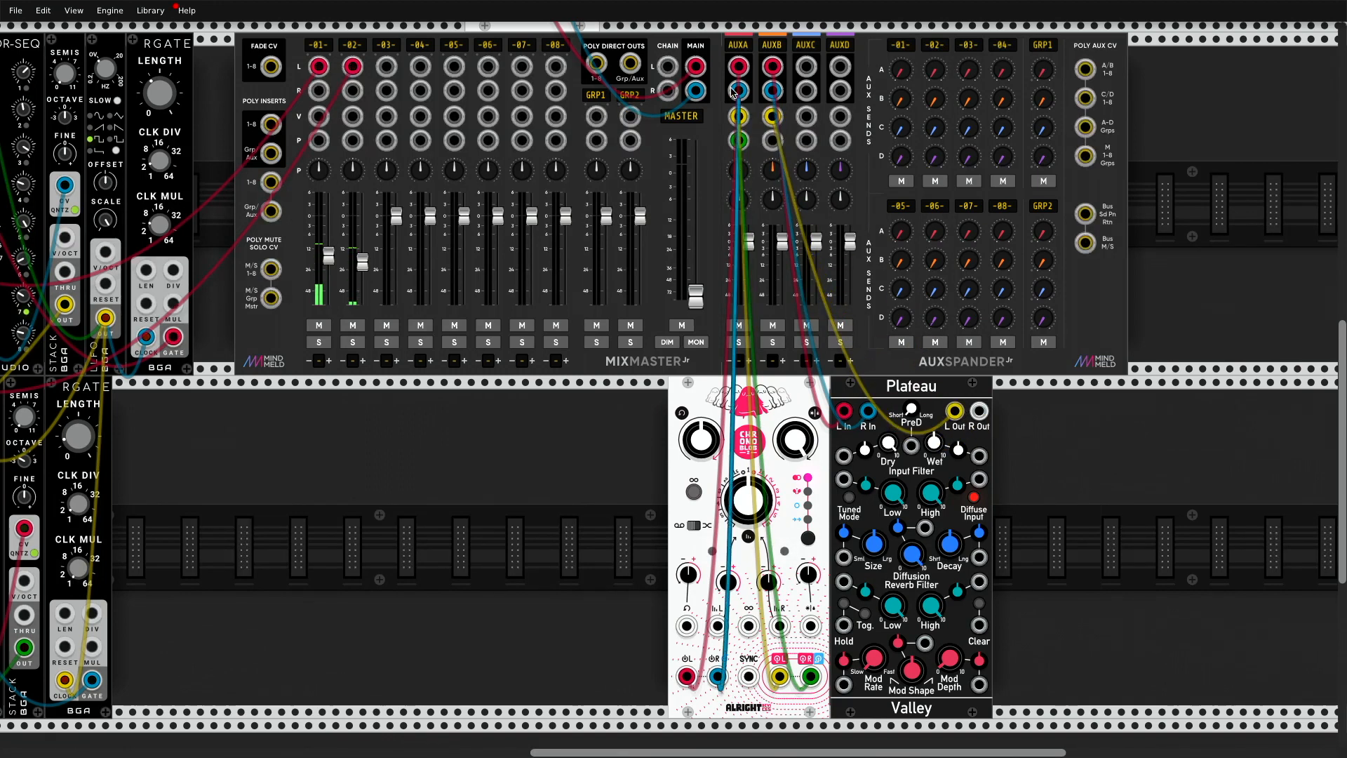
{"action": "left_click_drag", "start_coordinate": [772, 141], "coordinate": [978, 414]}
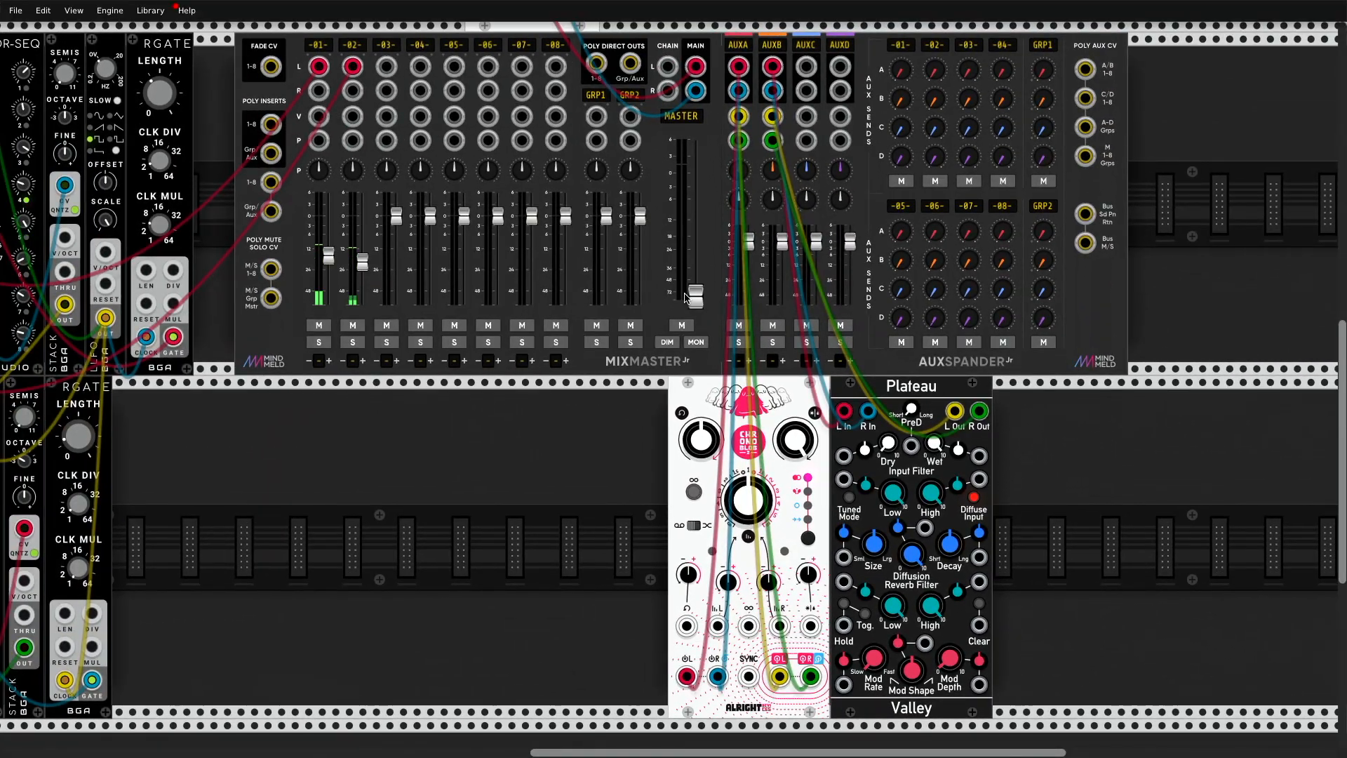
Step: Raise the MixMaster's master fader and slightly raise the channel 2 fader
{"action": "left_click_drag", "start_coordinate": [695, 267], "coordinate": [696, 212]}
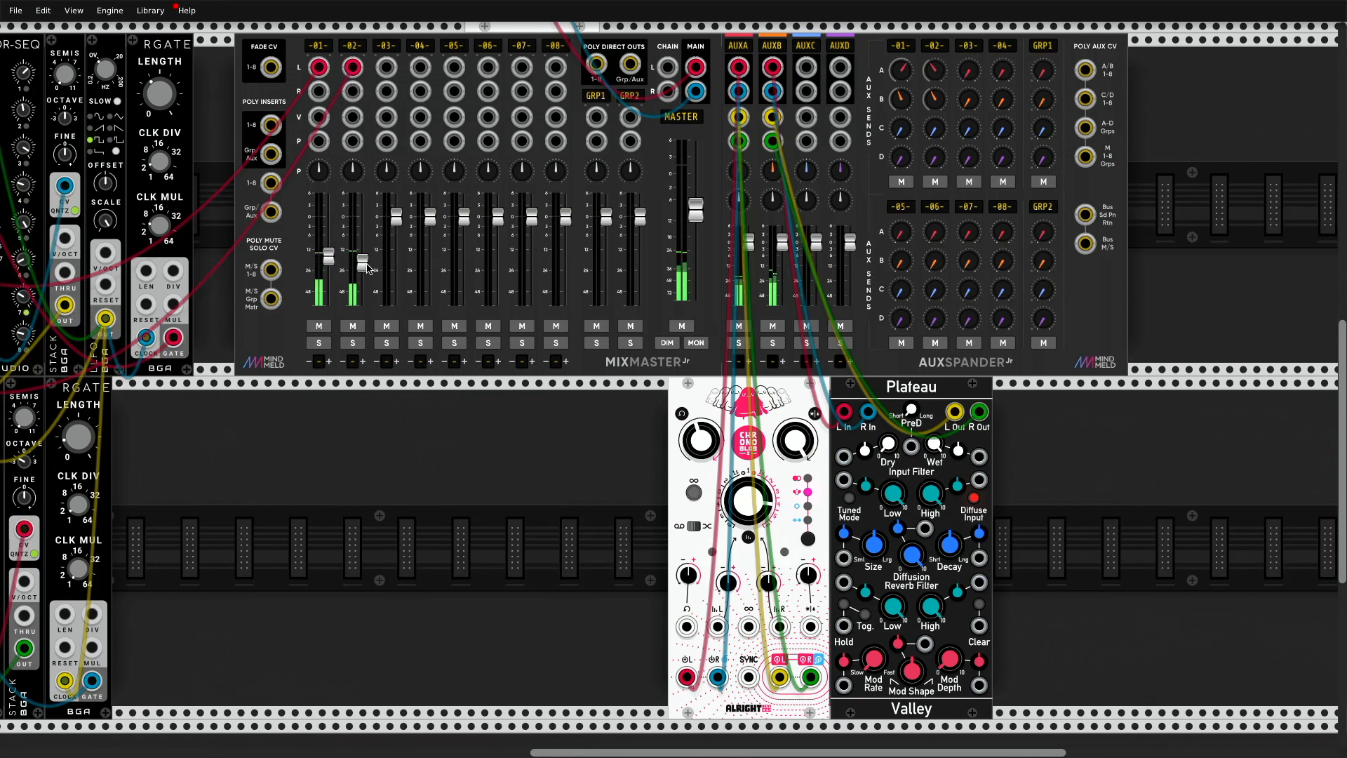
{"action": "left_click_drag", "start_coordinate": [366, 266], "coordinate": [366, 258]}
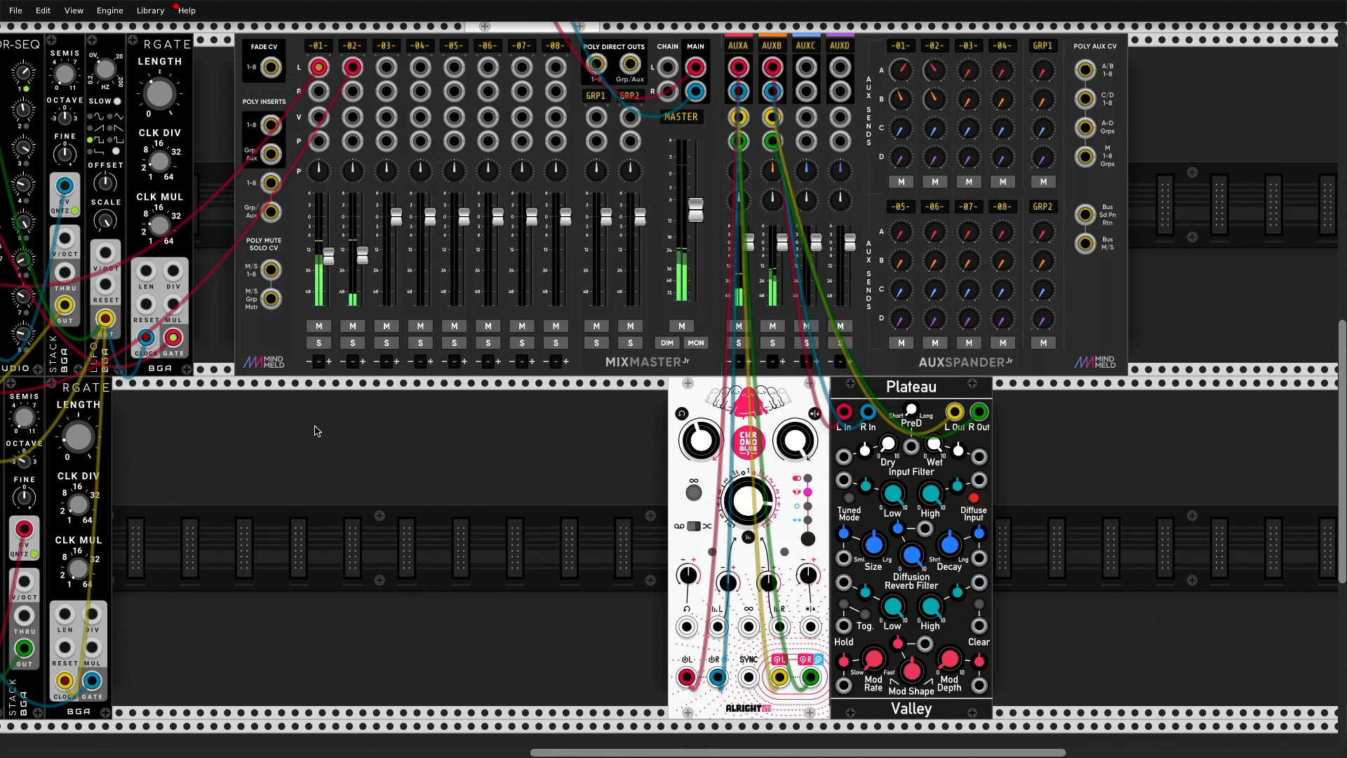
Step: Clear the Reverb filter in the module browser and list the Bogaudio modules
{"action": "right_click", "coordinate": [319, 430]}
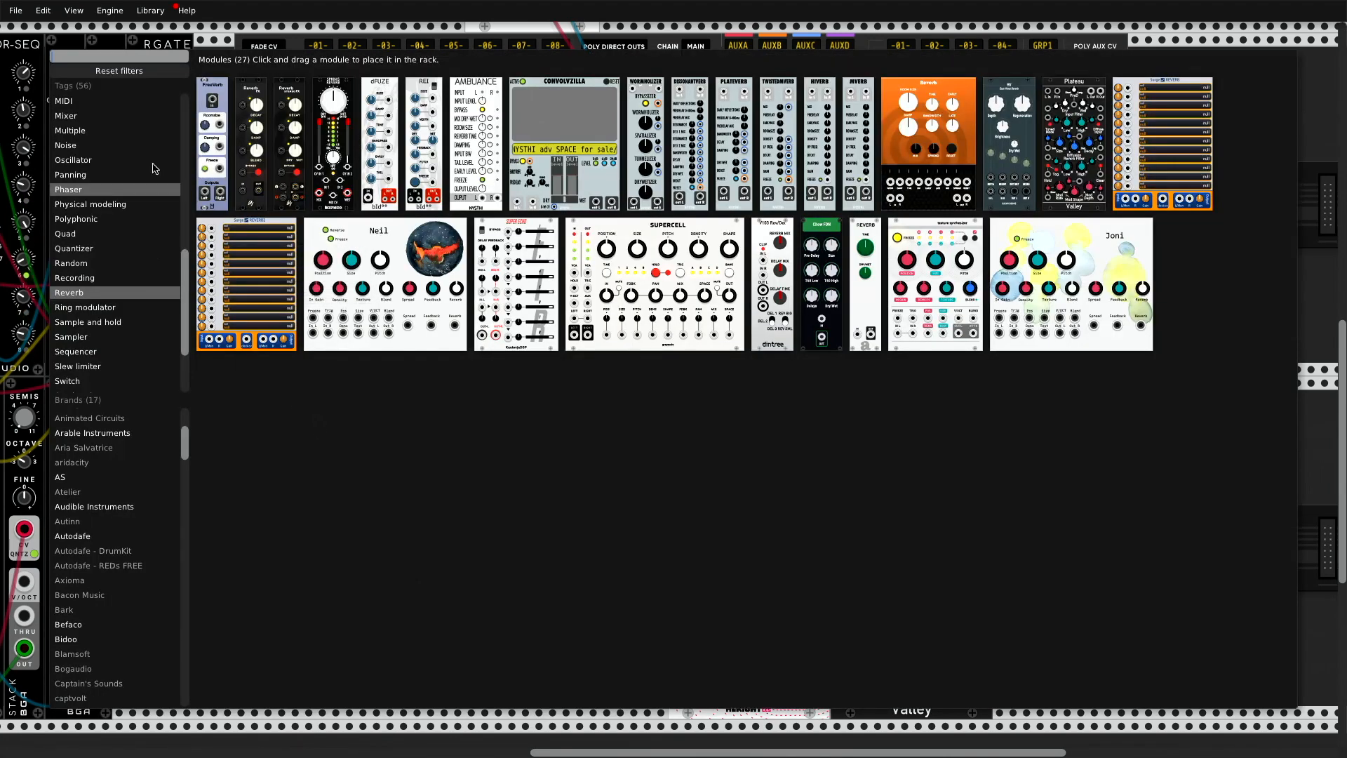
{"action": "left_click", "coordinate": [157, 68]}
{"action": "left_click", "coordinate": [113, 667]}
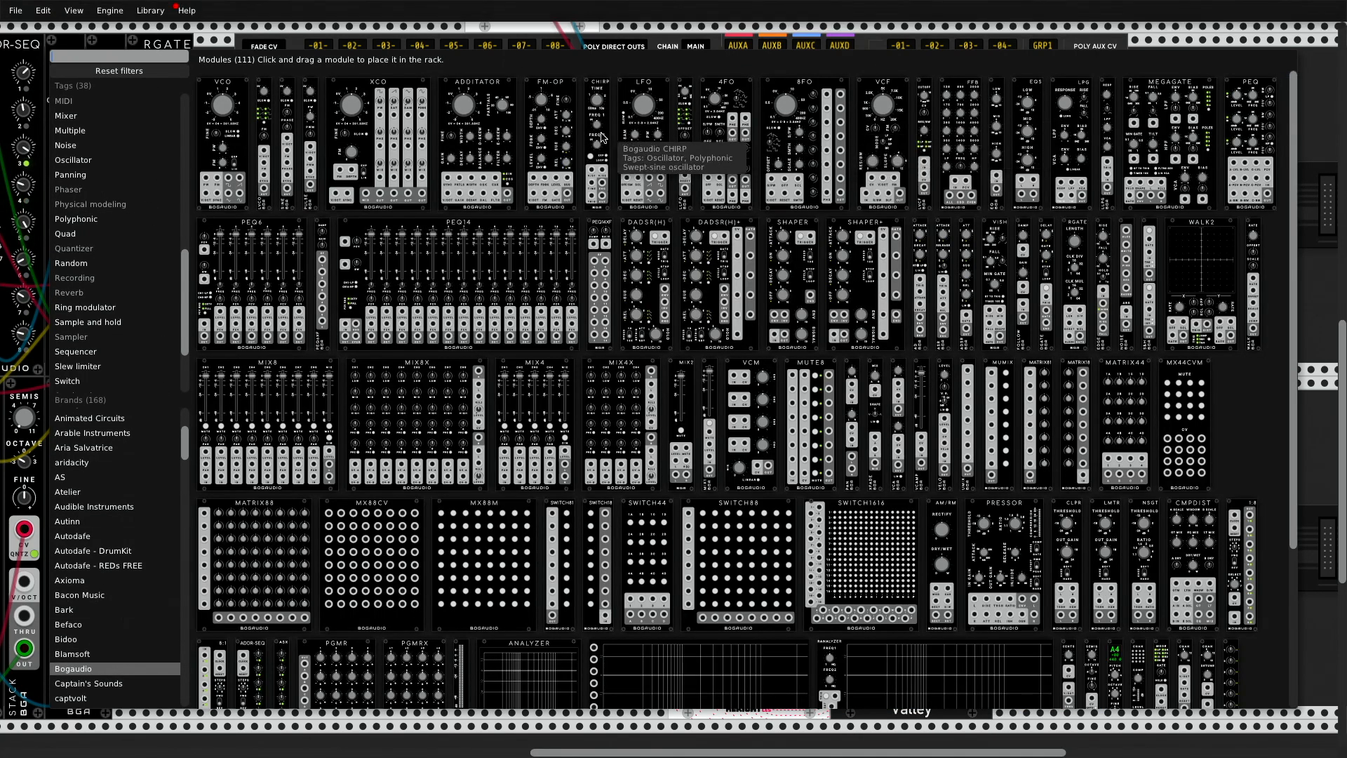
{"action": "left_click", "coordinate": [930, 164]}
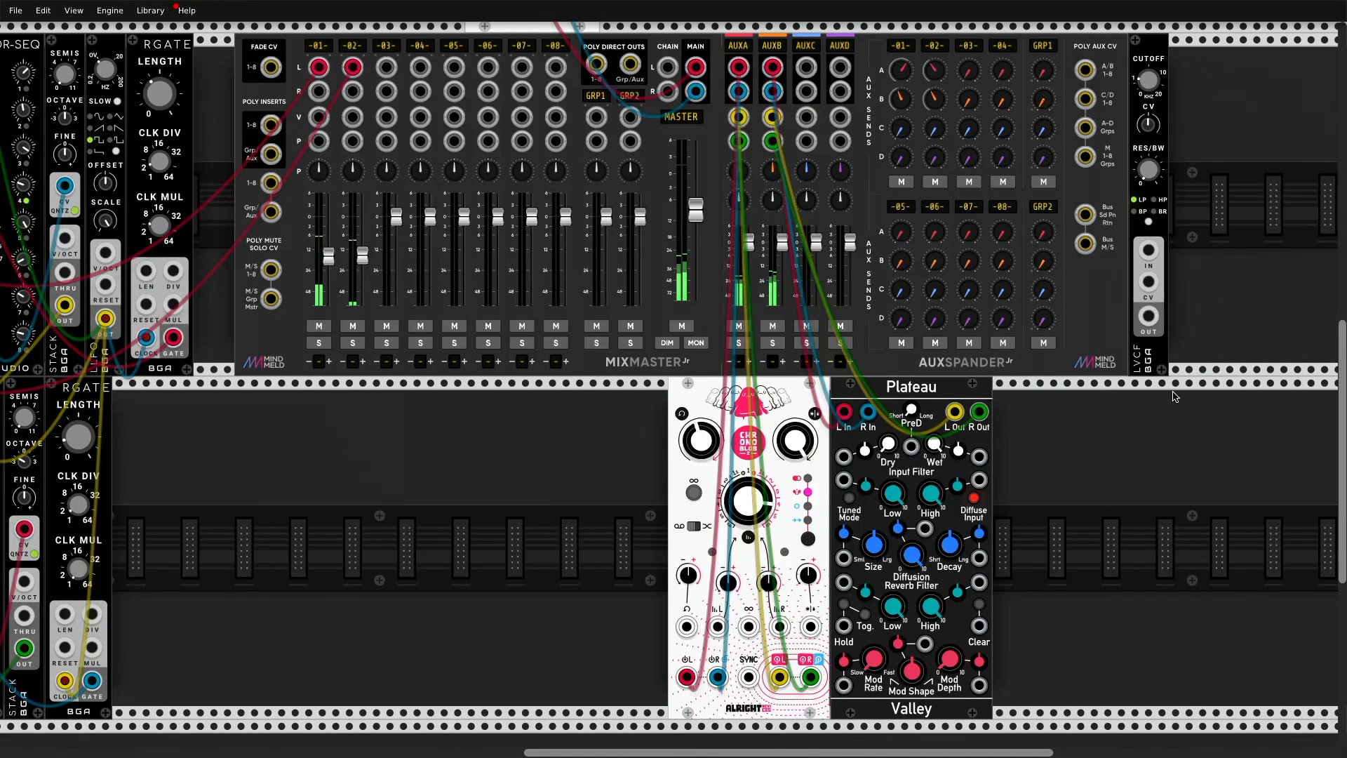
{"action": "right_click", "coordinate": [1156, 363]}
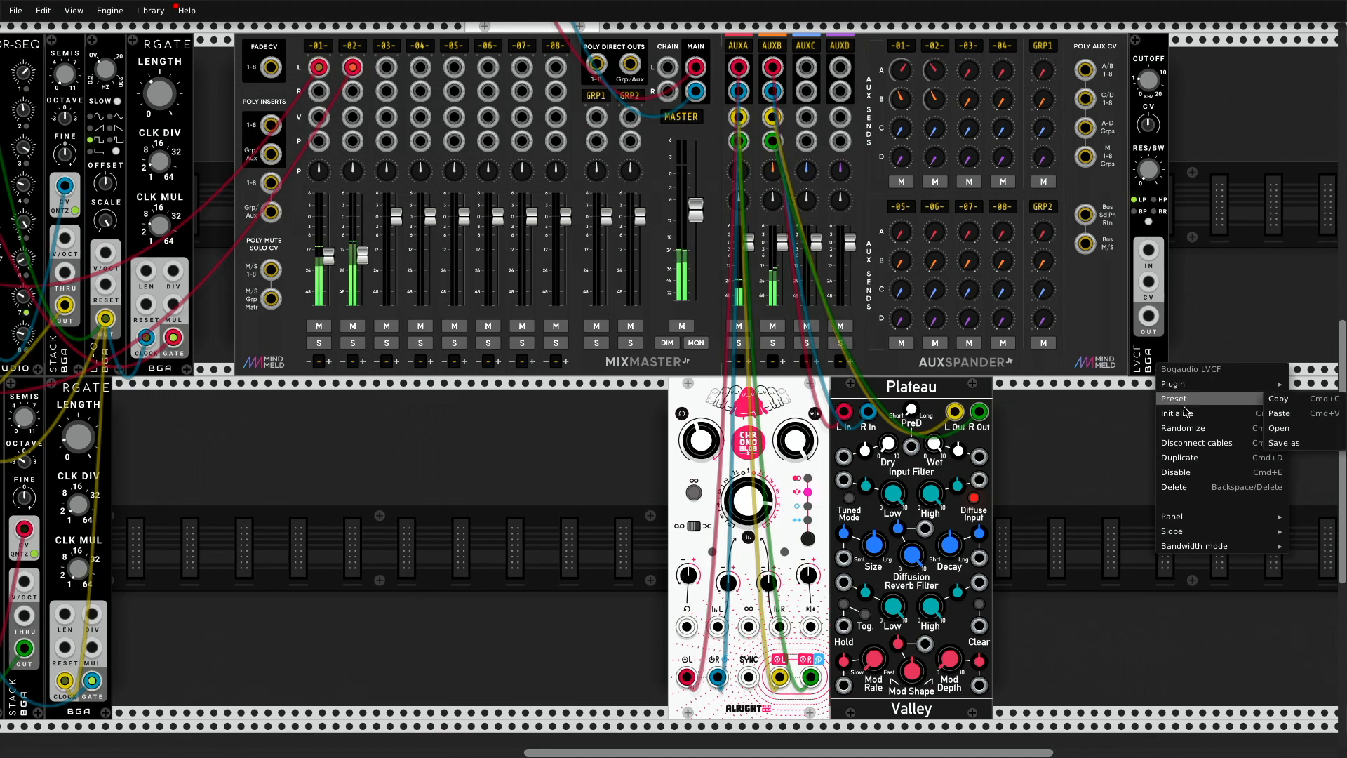
{"action": "left_click", "coordinate": [1205, 486]}
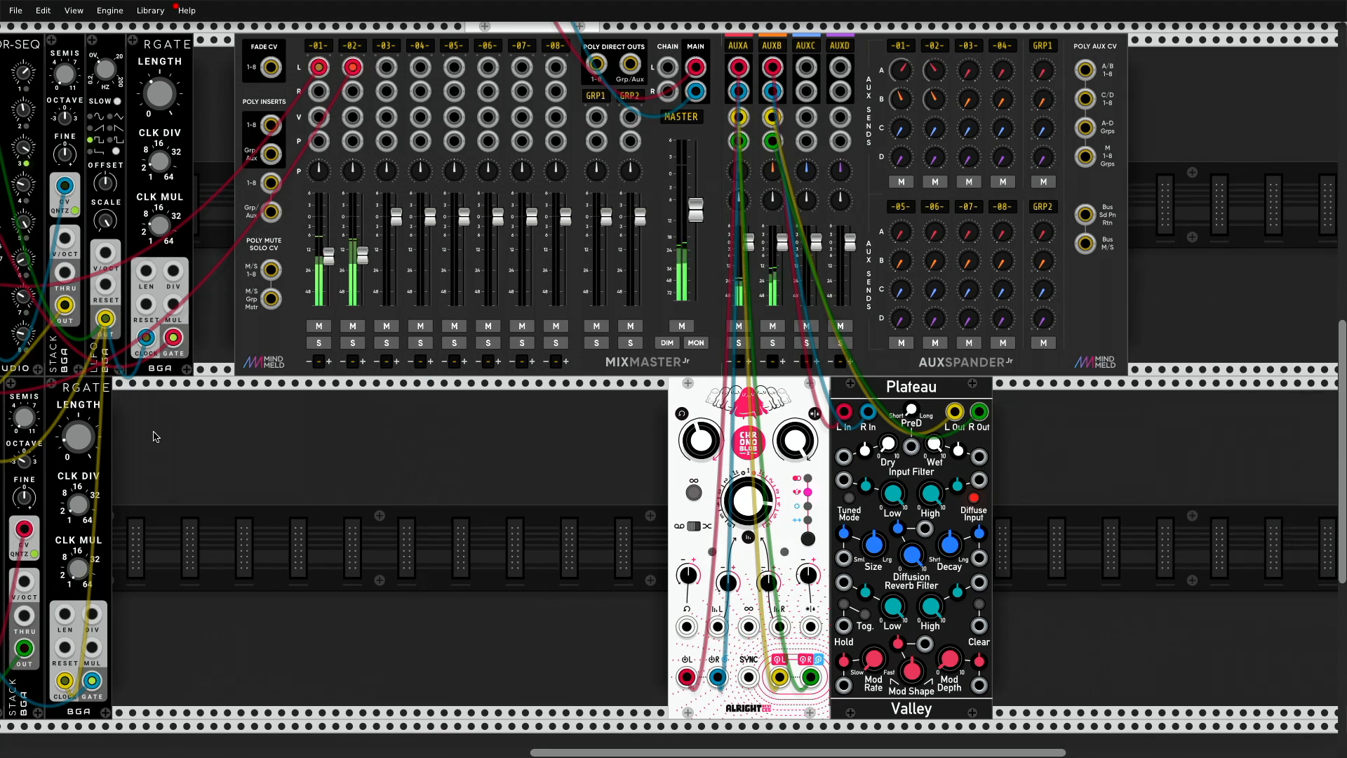
Step: Add a Bogaudio LLFO, duplicate it, and place the two side by side in the free row below MixMaster channels 1 and 2
{"action": "right_click", "coordinate": [286, 456]}
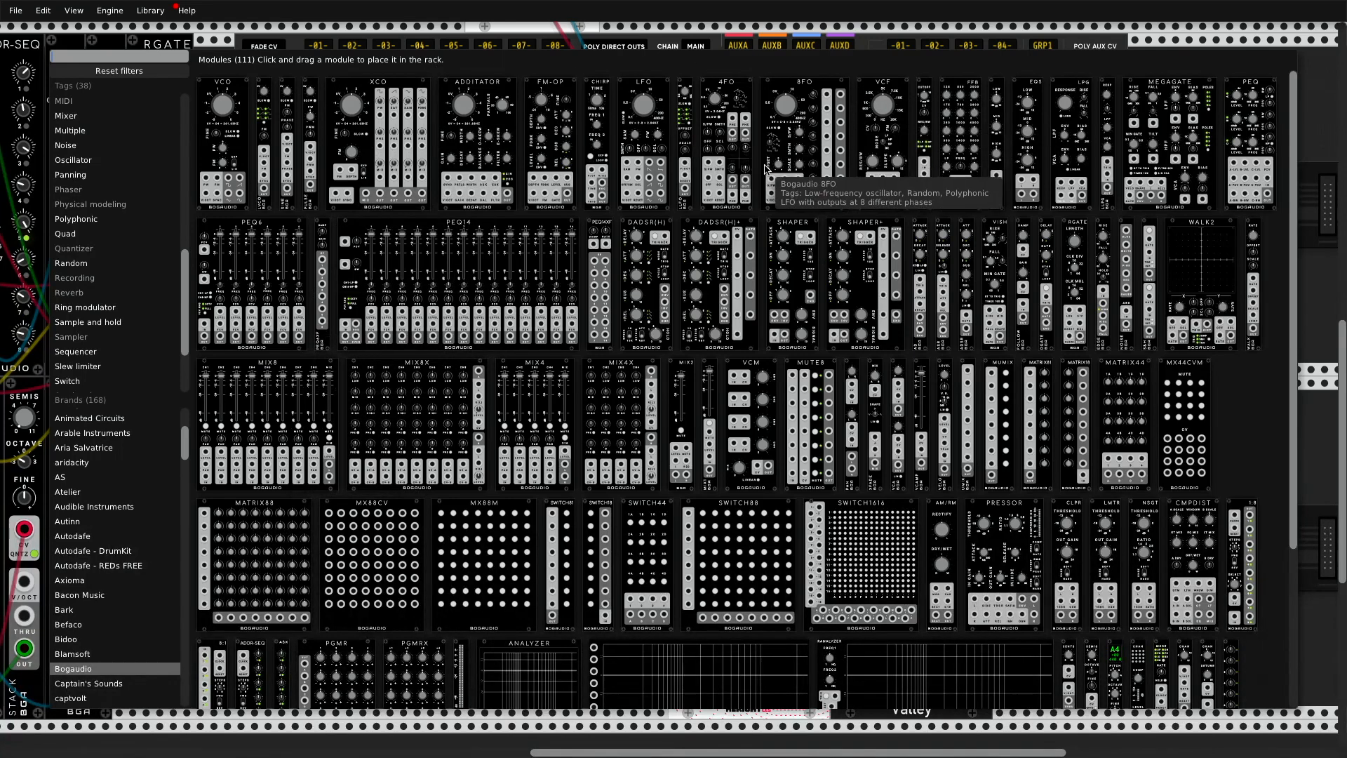
{"action": "left_click", "coordinate": [687, 166]}
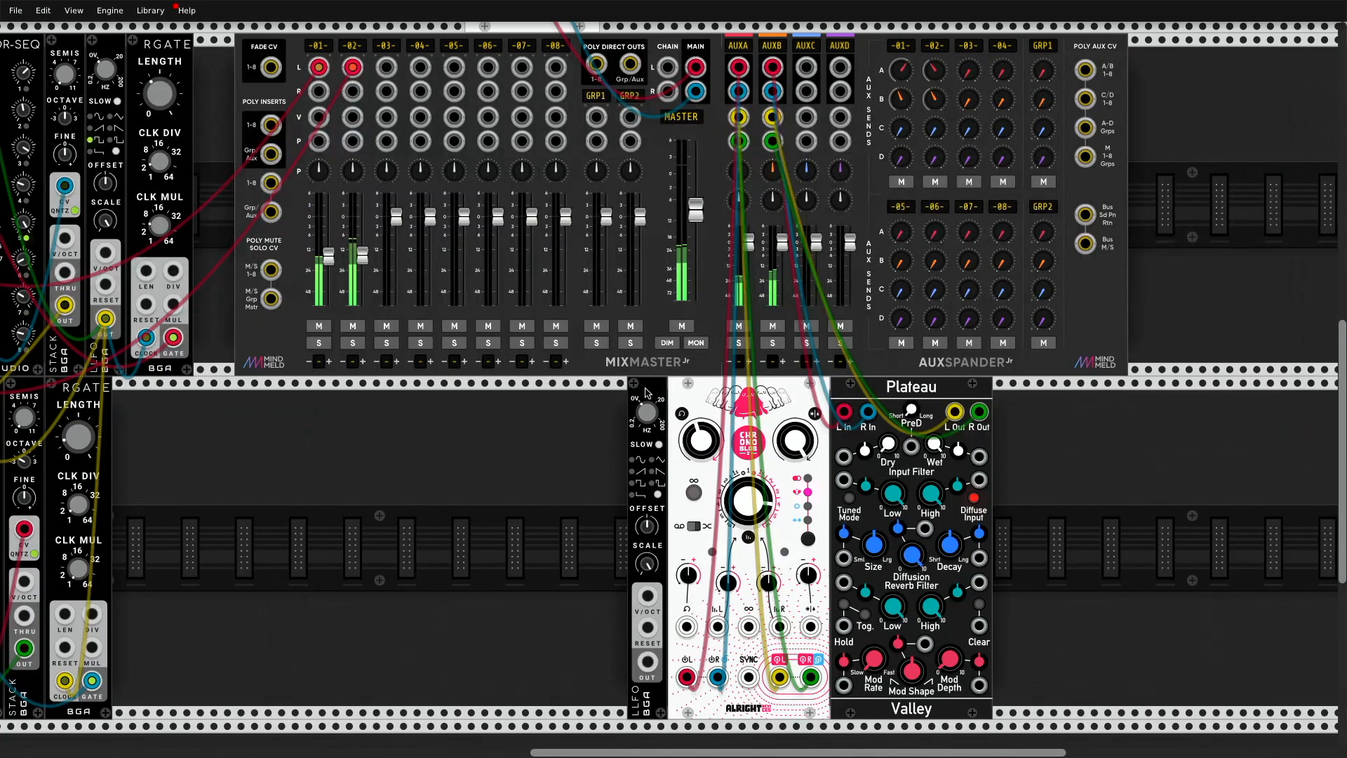
{"action": "left_click_drag", "start_coordinate": [655, 424], "coordinate": [276, 424]}
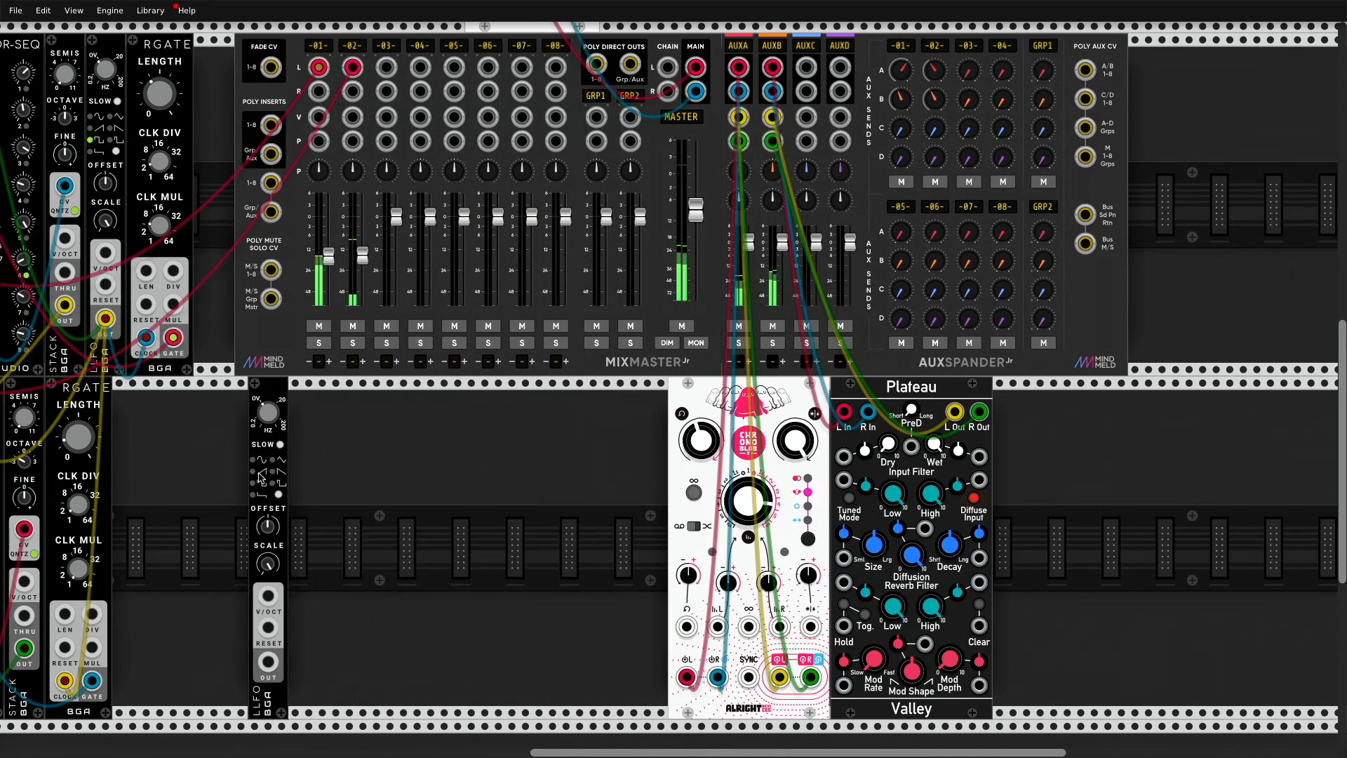
{"action": "key", "text": "ctrl+d"}
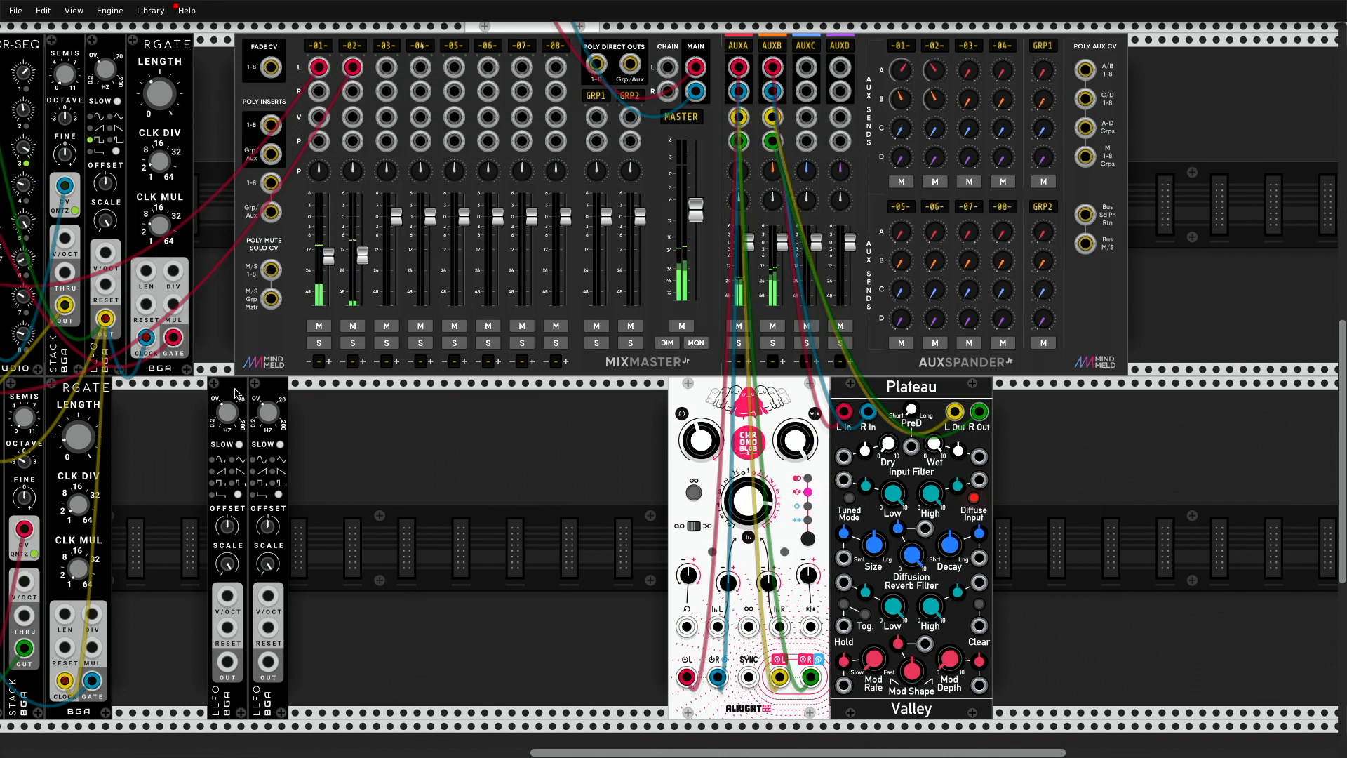
{"action": "left_click_drag", "start_coordinate": [246, 406], "coordinate": [296, 395]}
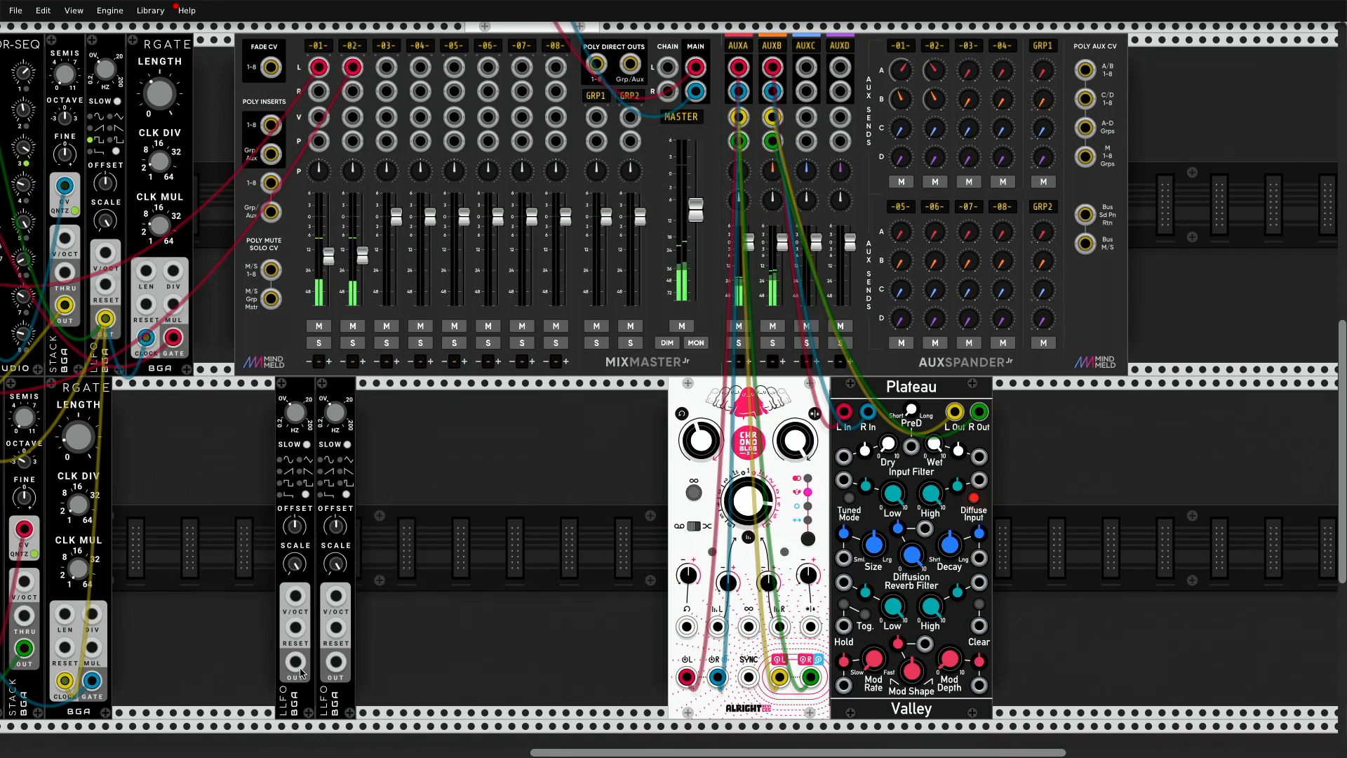
Step: Patch the first new LLFO's output to channel 1's volume CV and, with channel 2 muted, adjust the LLFO's frequency and offset
{"action": "left_click_drag", "start_coordinate": [296, 662], "coordinate": [318, 116]}
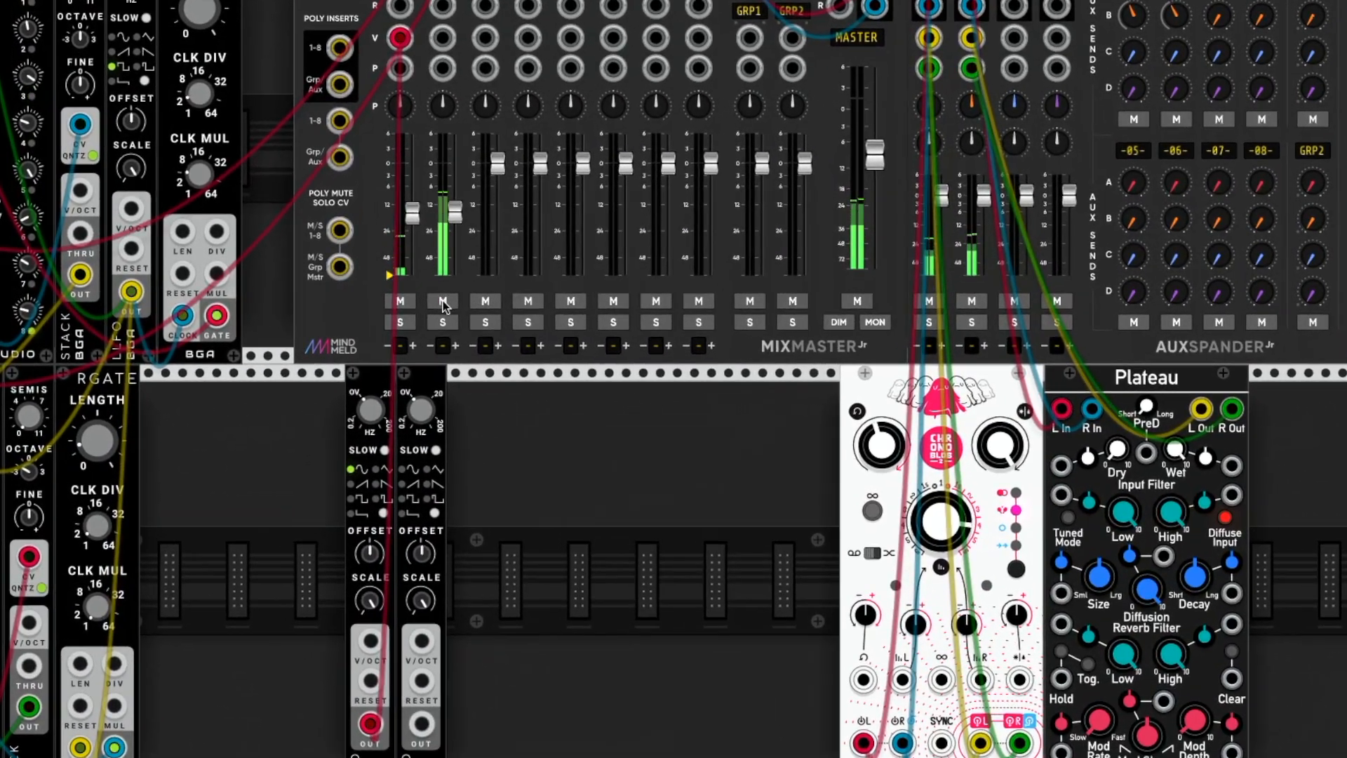
{"action": "left_click", "coordinate": [444, 301]}
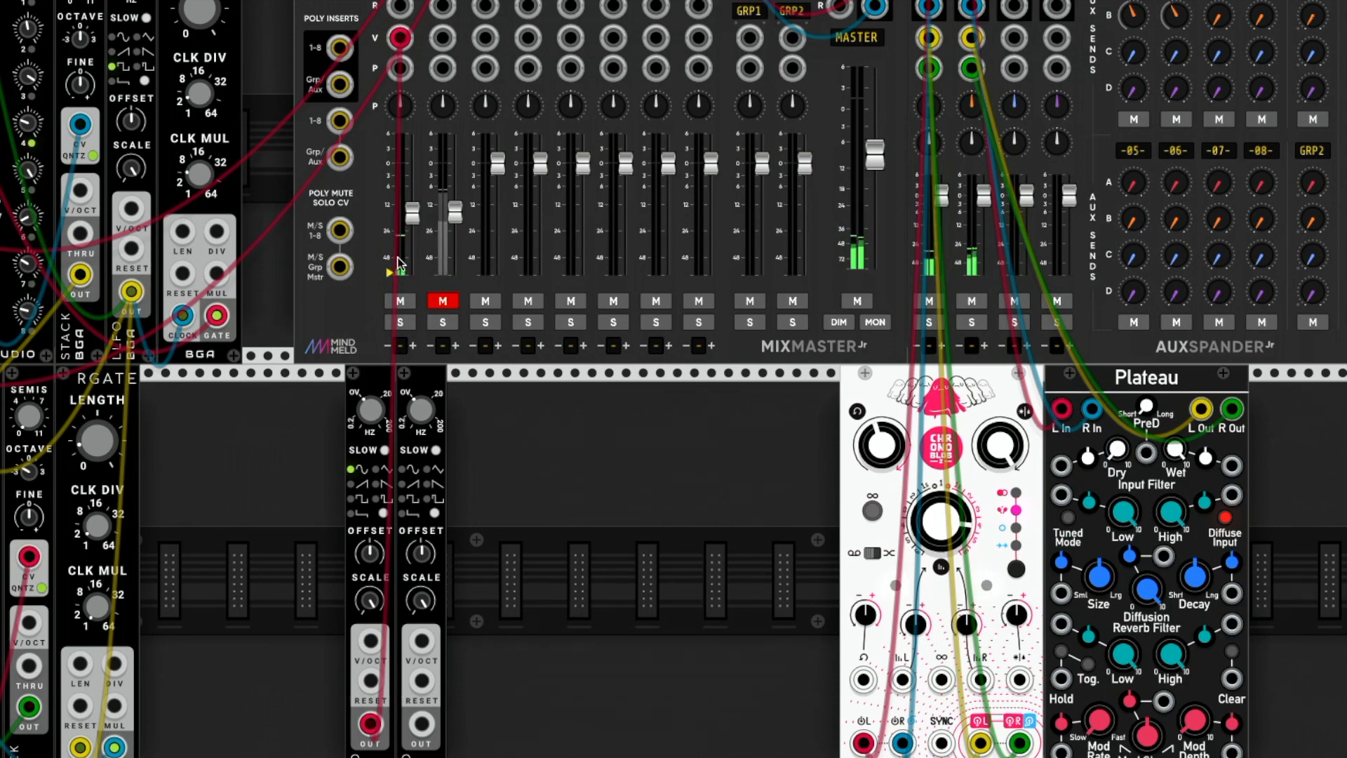
{"action": "left_click_drag", "start_coordinate": [364, 414], "coordinate": [365, 467]}
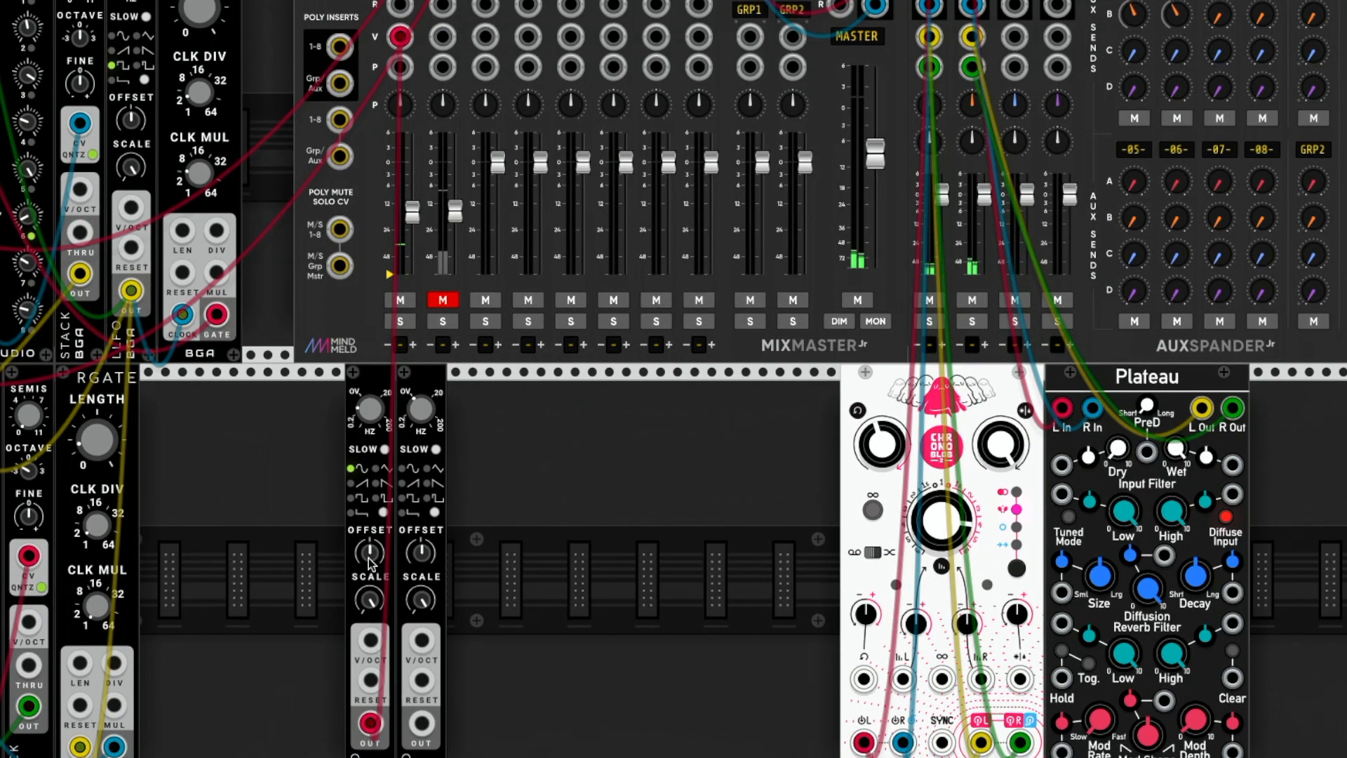
{"action": "left_click_drag", "start_coordinate": [369, 558], "coordinate": [369, 491]}
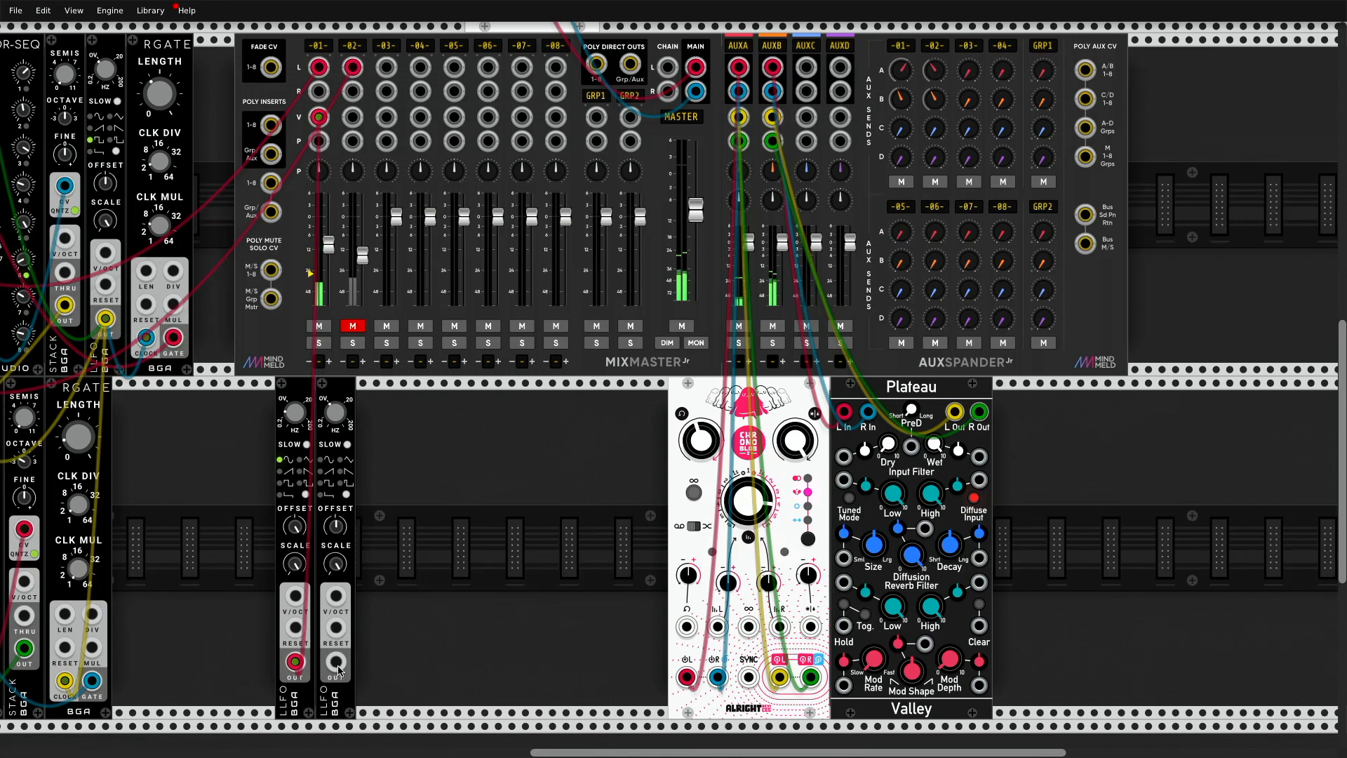
Step: Patch the second new LLFO's output to channel 2's volume CV, unmute channel 2, and enable the LLFO's Slow mode
{"action": "left_click_drag", "start_coordinate": [360, 679], "coordinate": [354, 116]}
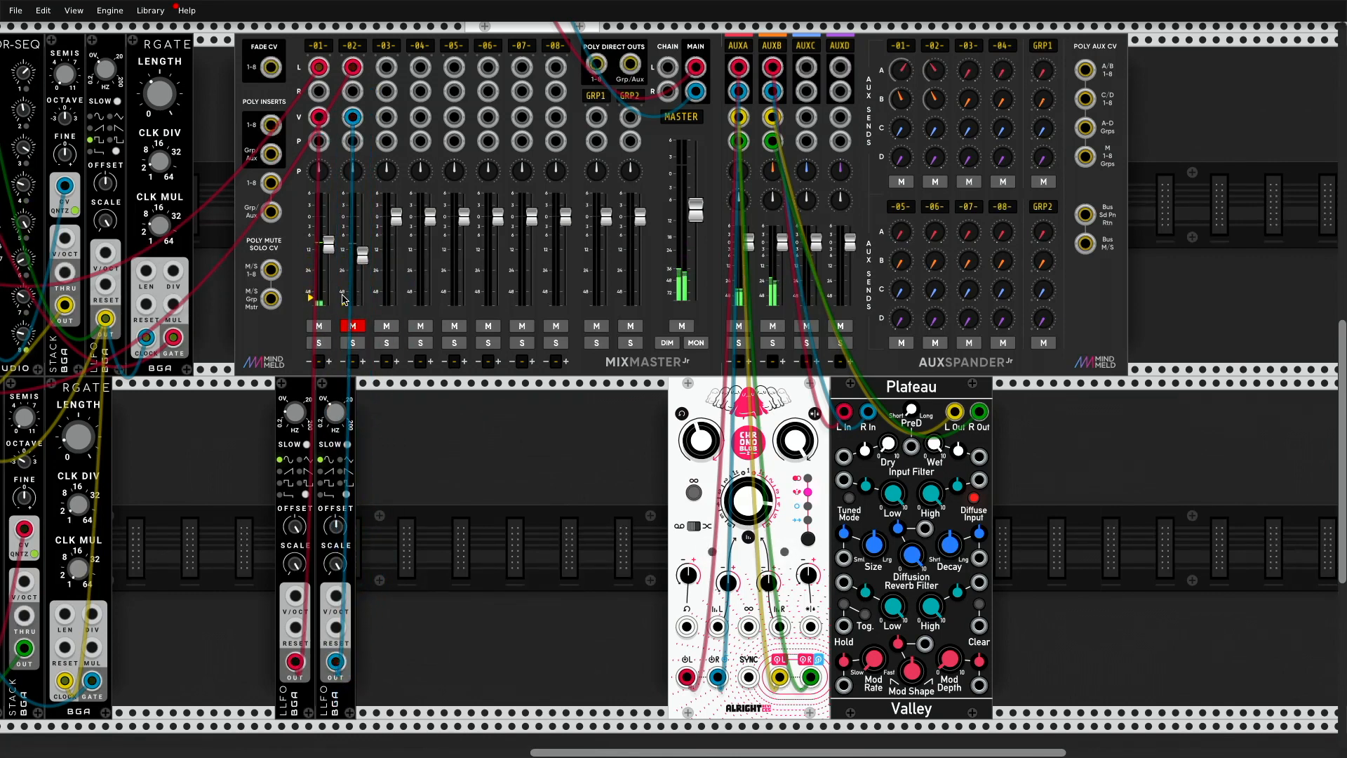
{"action": "left_click", "coordinate": [353, 326]}
{"action": "left_click", "coordinate": [347, 444]}
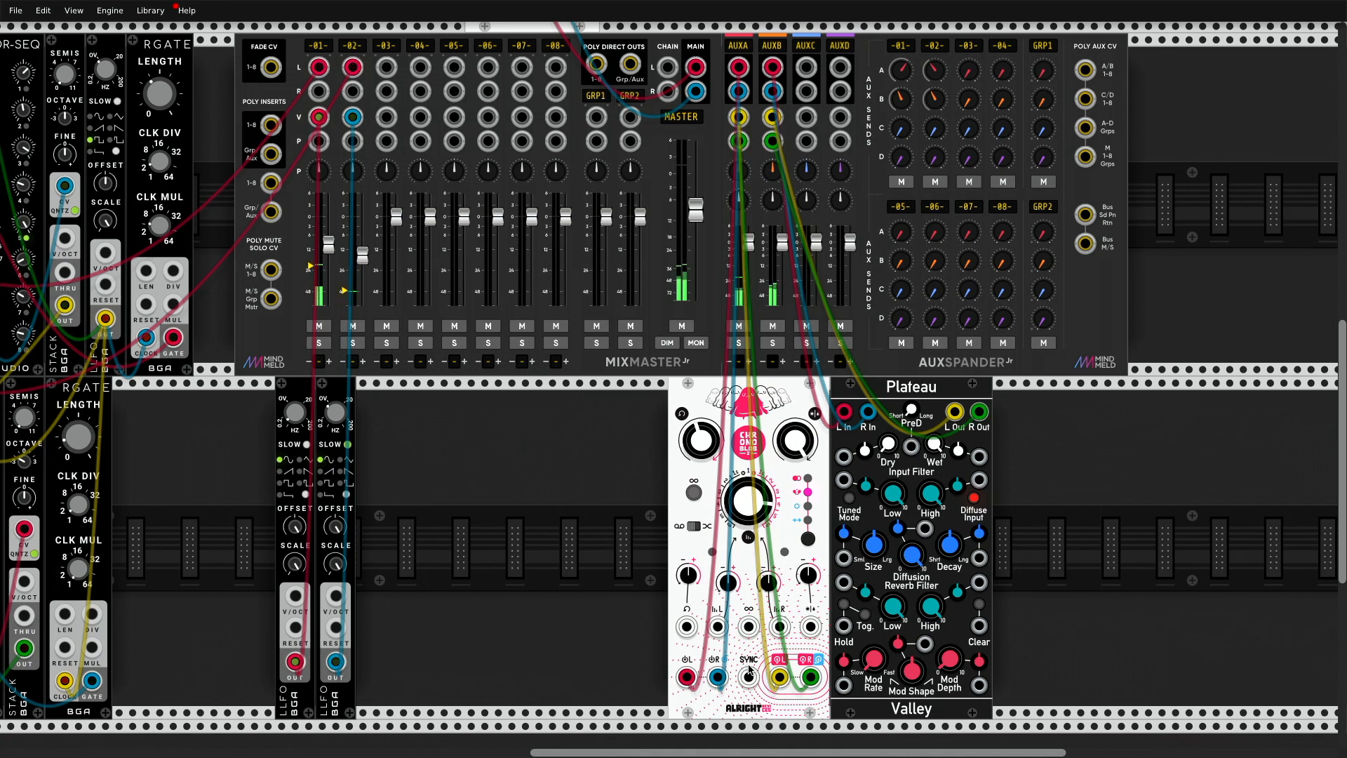
Step: Patch the upper clock LLFO's output to the Chronoblob2's SYNC input and check its Delay Time
{"action": "left_click_drag", "start_coordinate": [749, 678], "coordinate": [105, 318]}
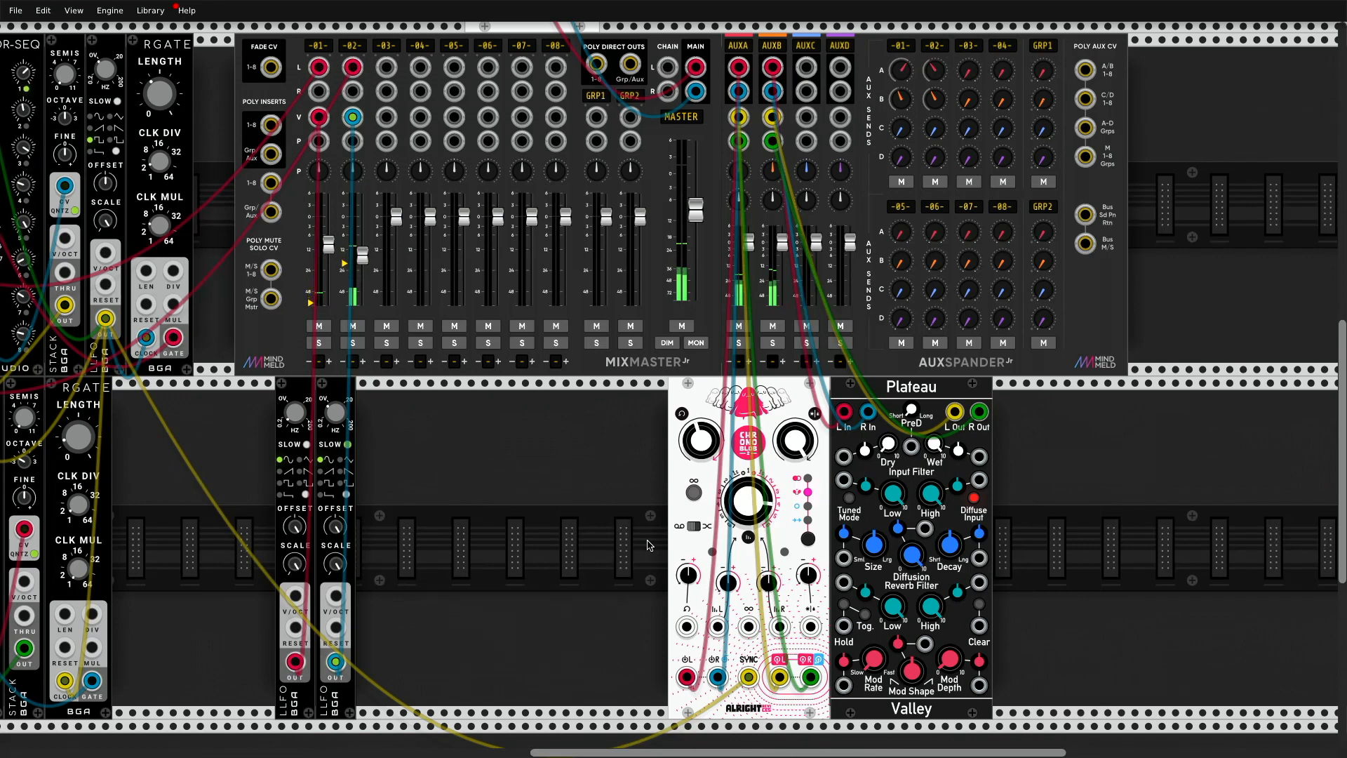
{"action": "right_click", "coordinate": [756, 502]}
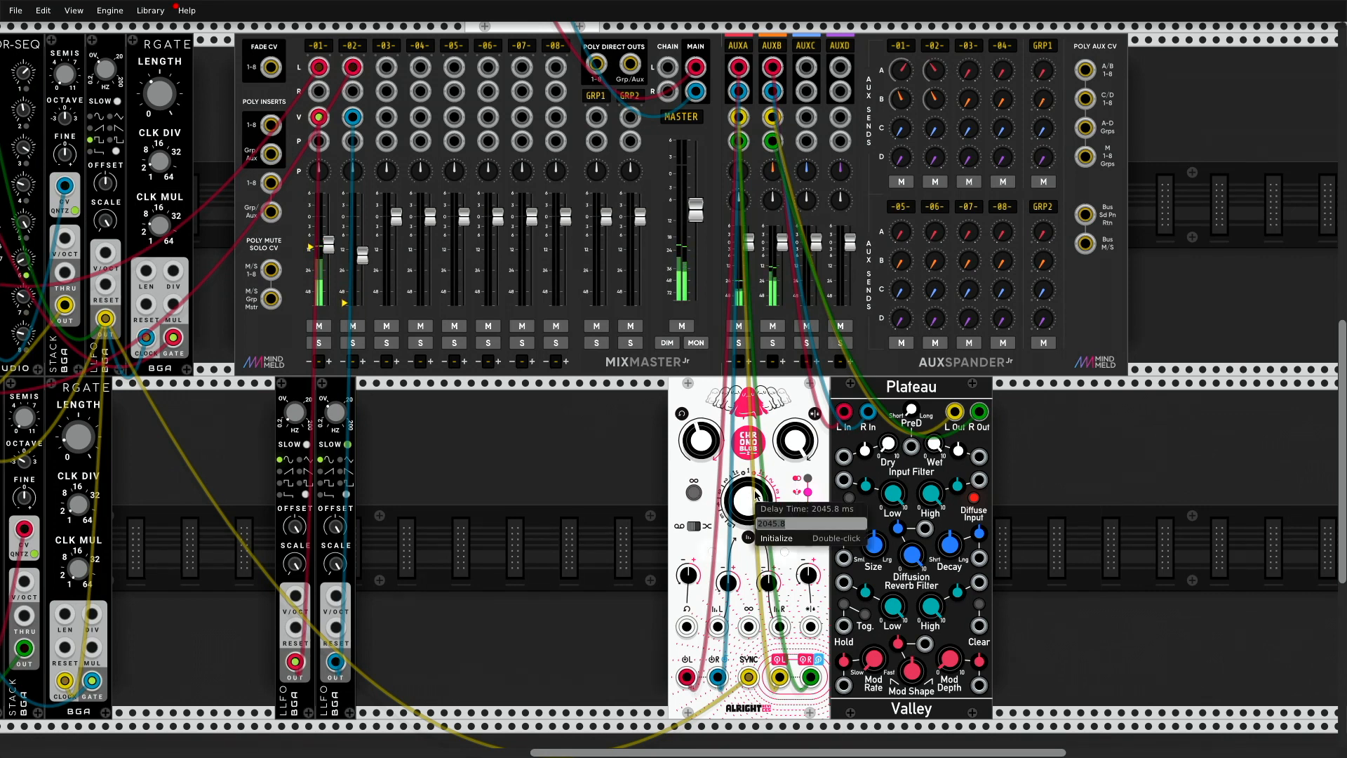
{"action": "left_click", "coordinate": [755, 490]}
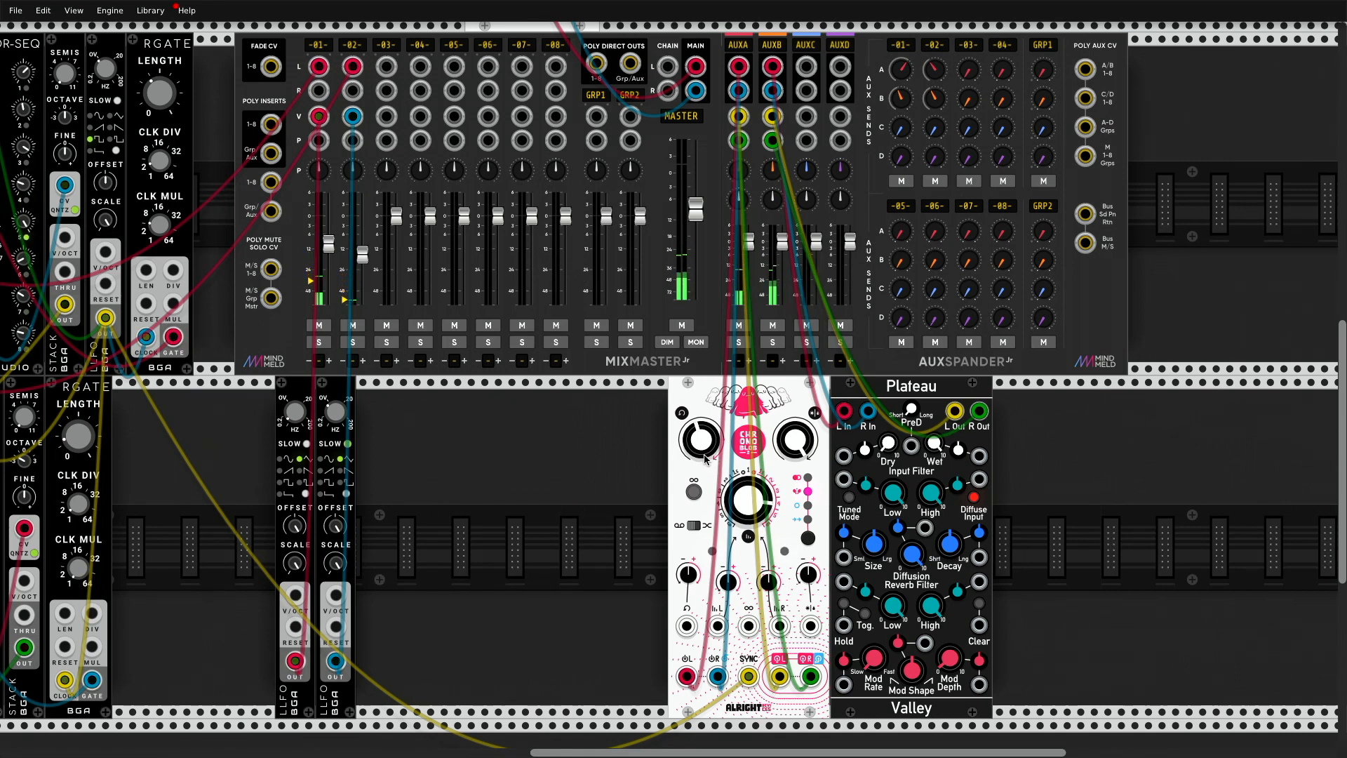
Step: Compare the dry and wet mix by muting and unmuting the AUXA and AUXB returns
{"action": "left_click", "coordinate": [740, 330]}
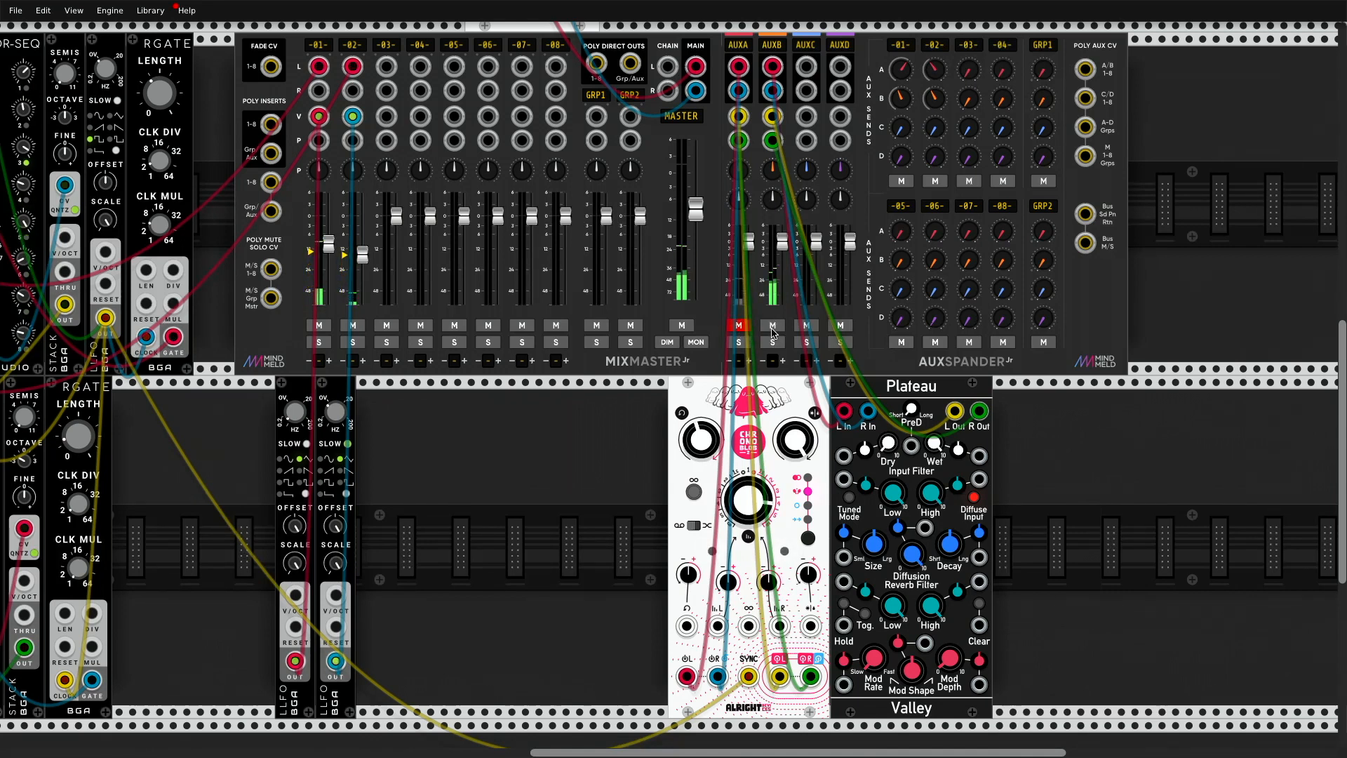
{"action": "left_click", "coordinate": [772, 325]}
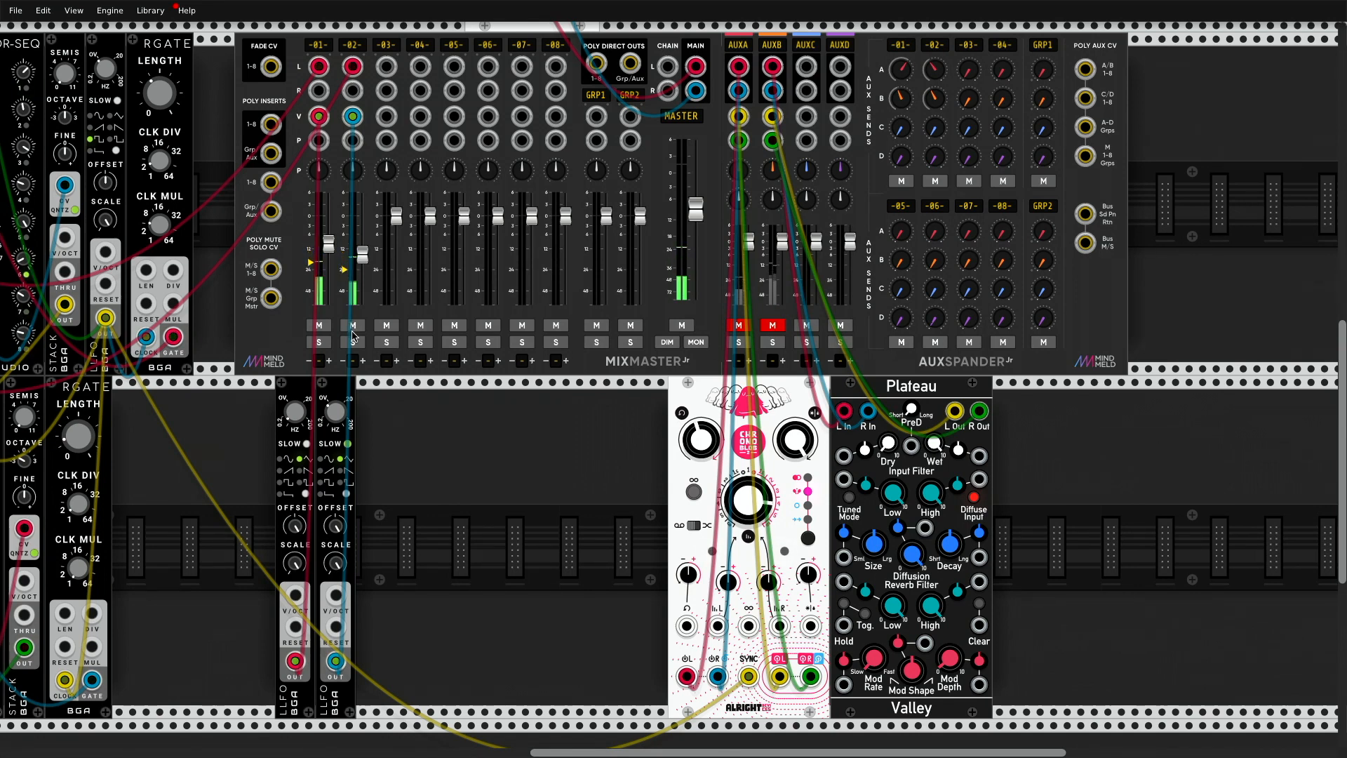
{"action": "left_click", "coordinate": [735, 327]}
{"action": "left_click", "coordinate": [770, 327]}
Step: Raise the MixMaster's master fader further to increase the overall output level
{"action": "scroll", "coordinate": [632, 463], "scroll_direction": "up", "scroll_amount": 1}
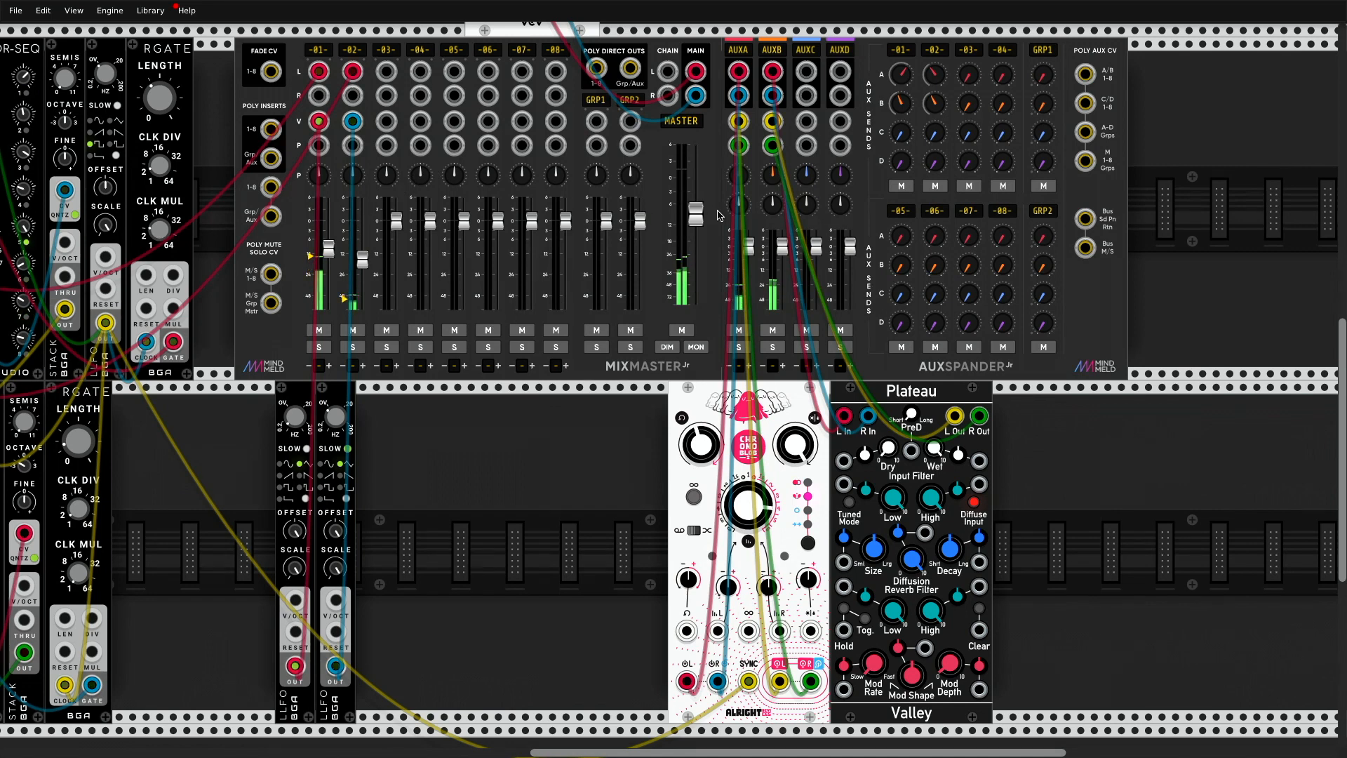
{"action": "left_click_drag", "start_coordinate": [702, 214], "coordinate": [701, 177]}
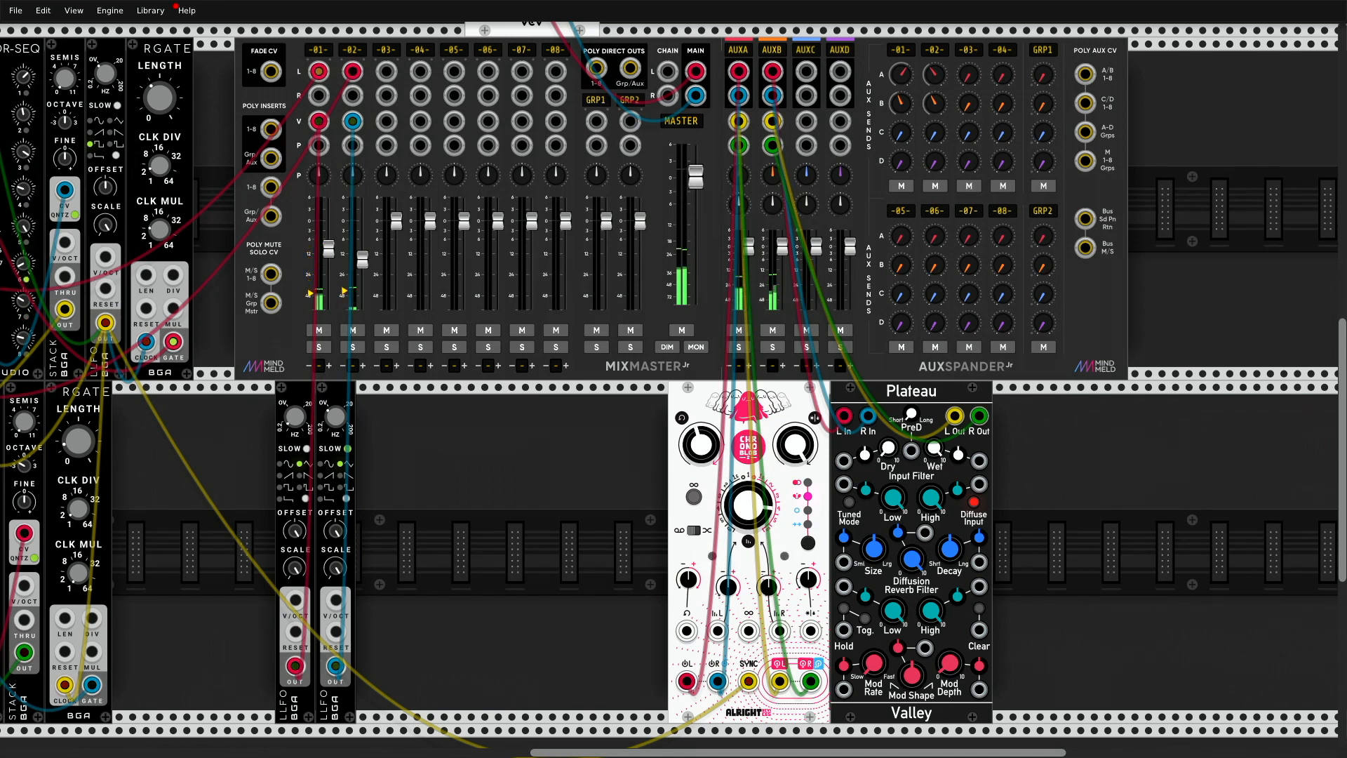